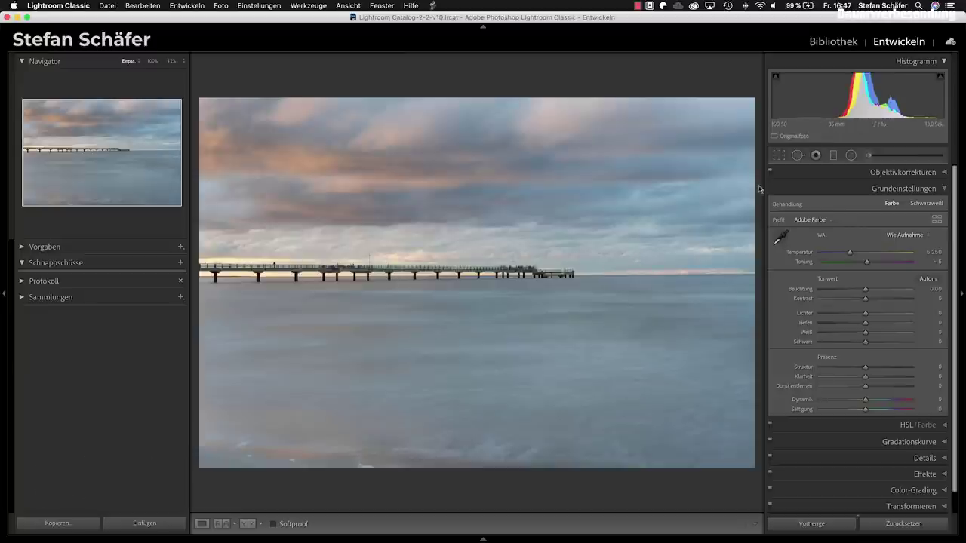
Step: Crop the bottom off the pier photo for a wider, shorter frame and apply the crop
{"action": "key", "text": "r"}
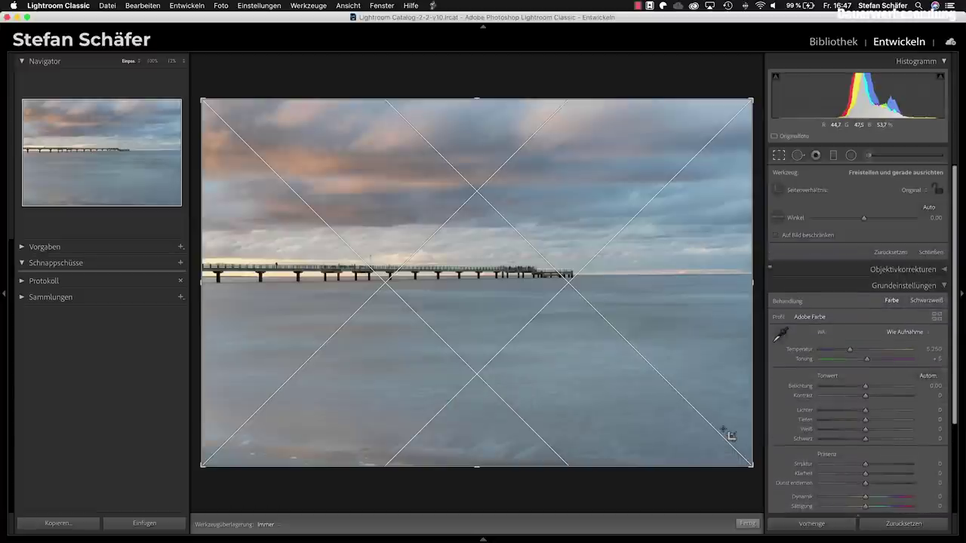
{"action": "key", "text": "l"}
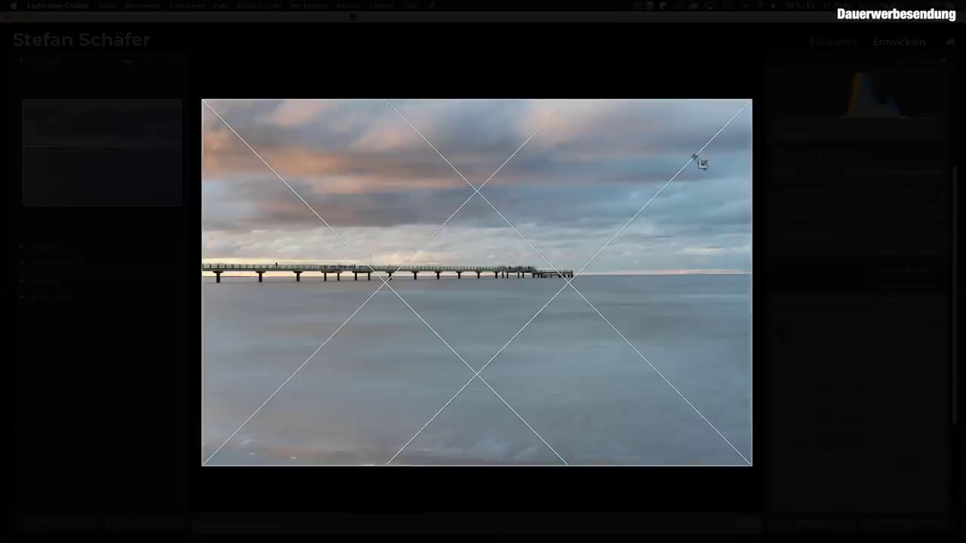
{"action": "mouse_move", "coordinate": [752, 466]}
{"action": "left_mouse_down"}
{"action": "mouse_move", "coordinate": [742, 435]}
{"action": "mouse_move", "coordinate": [758, 473]}
{"action": "mouse_move", "coordinate": [706, 427]}
{"action": "left_mouse_up"}
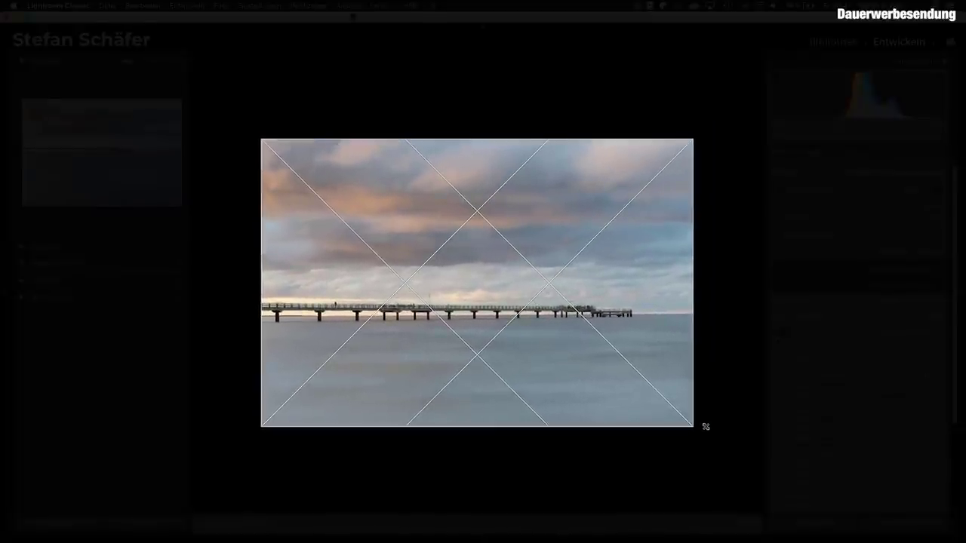
{"action": "key", "text": "o"}
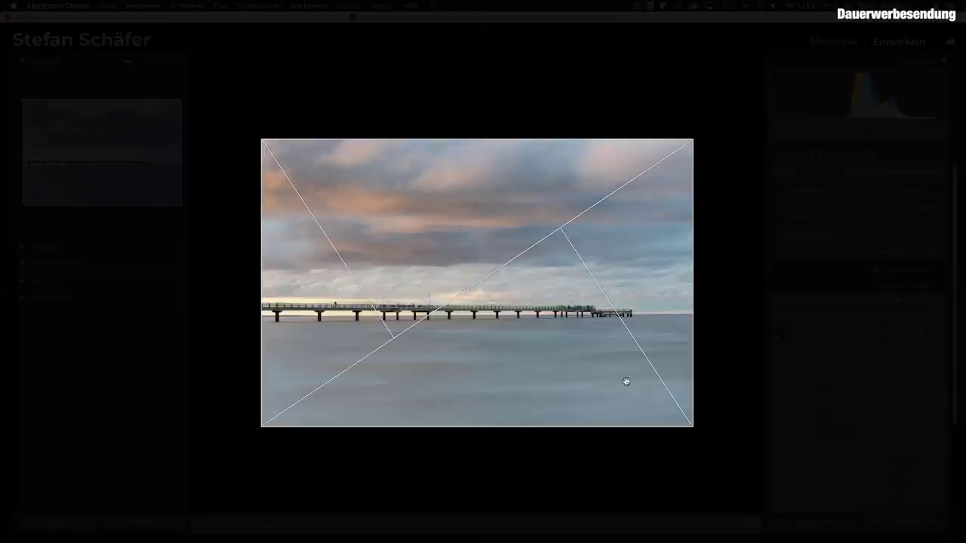
{"action": "key", "text": "o"}
{"action": "key", "text": "o"}
{"action": "key", "text": "o"}
{"action": "key", "text": "o"}
{"action": "key", "text": "o"}
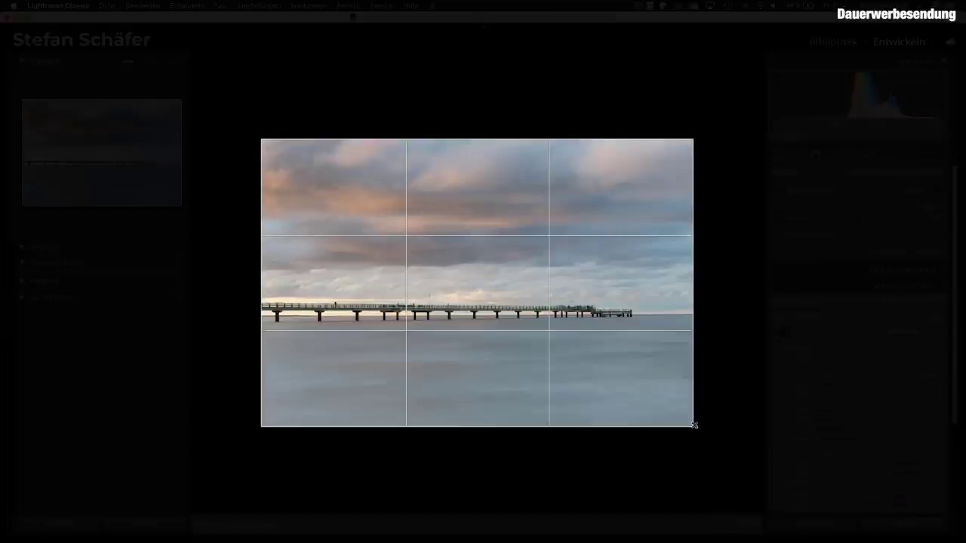
{"action": "left_click_drag", "start_coordinate": [695, 425], "coordinate": [685, 417]}
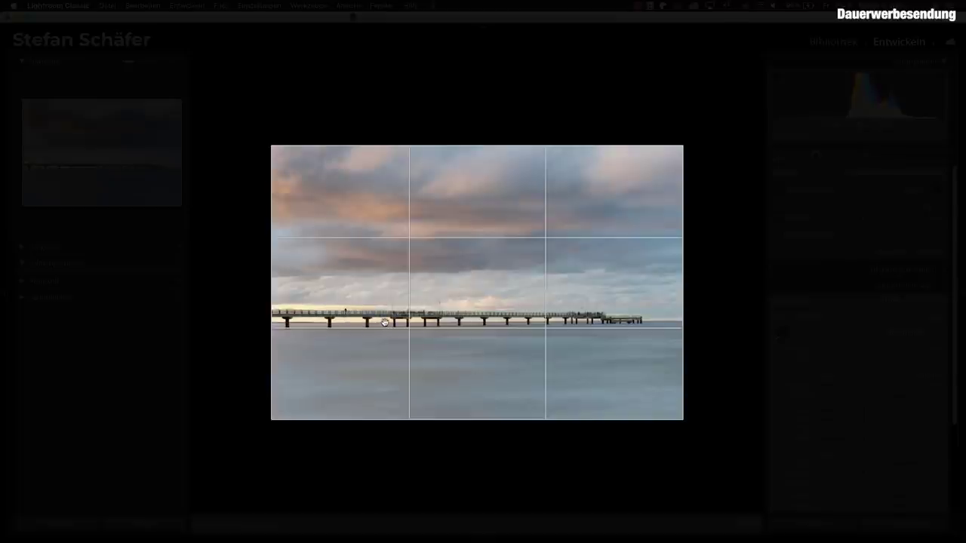
{"action": "key", "text": "d"}
{"action": "key", "text": "l"}
{"action": "key", "text": "l"}
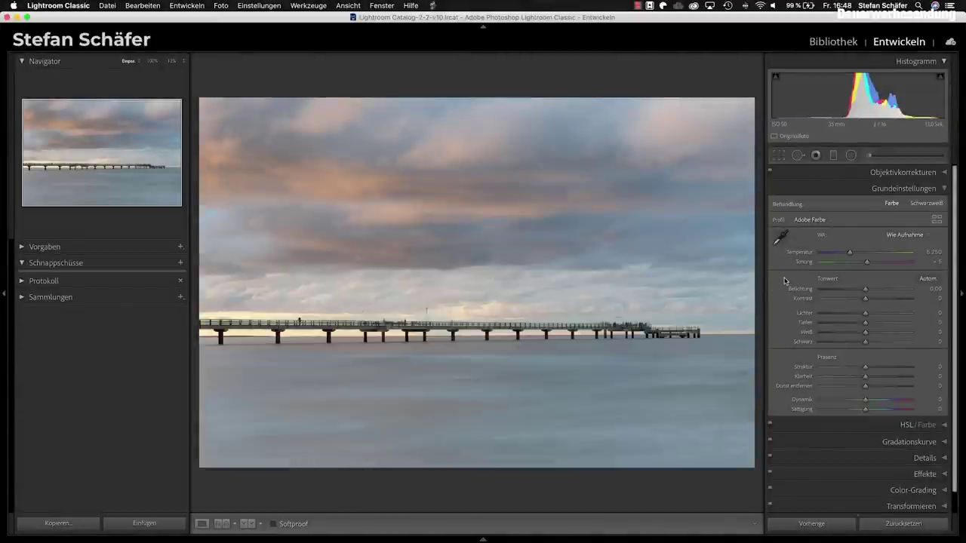
Step: Set Kontrast to +30 and Belichtung to -0.45 for a darker, moodier sky
{"action": "left_click", "coordinate": [879, 299]}
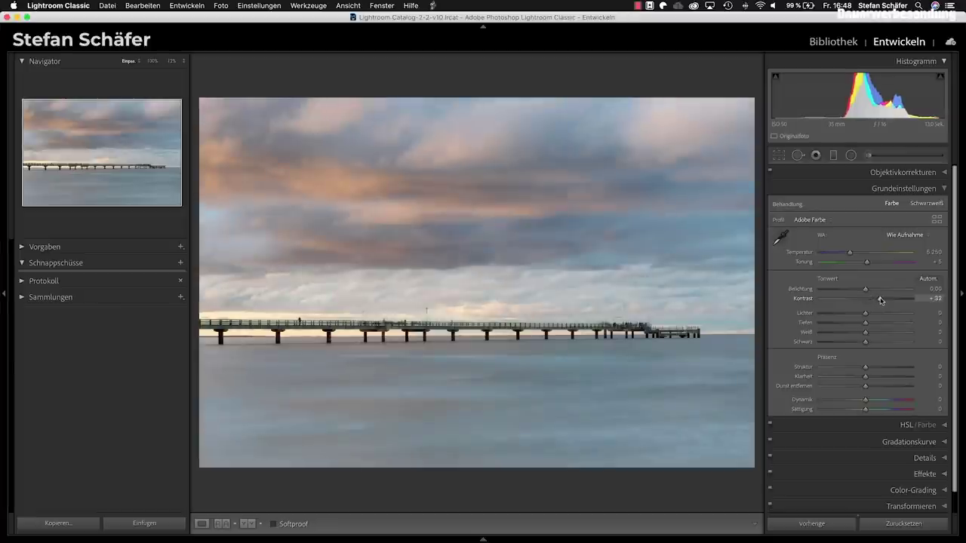
{"action": "left_click_drag", "start_coordinate": [880, 300], "coordinate": [880, 300]}
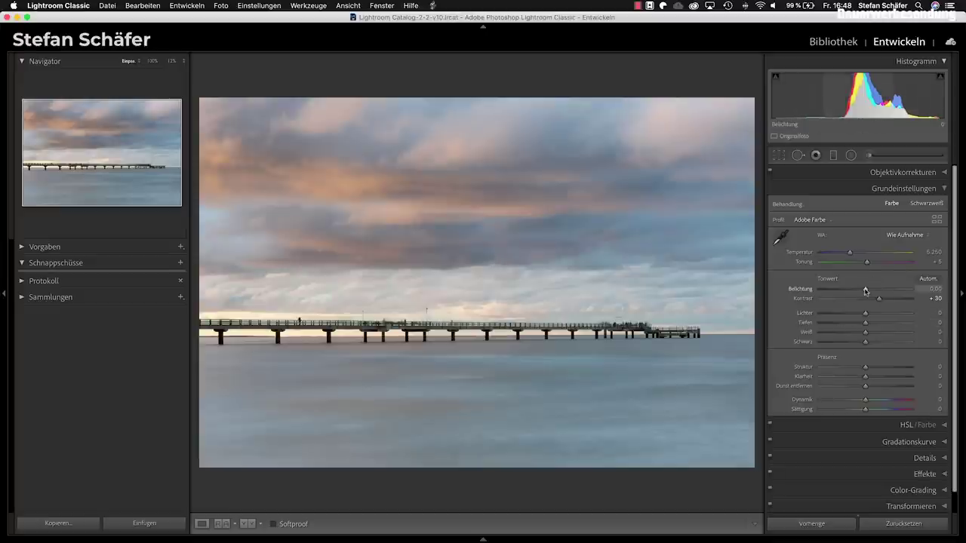
{"action": "left_click_drag", "start_coordinate": [865, 291], "coordinate": [862, 291]}
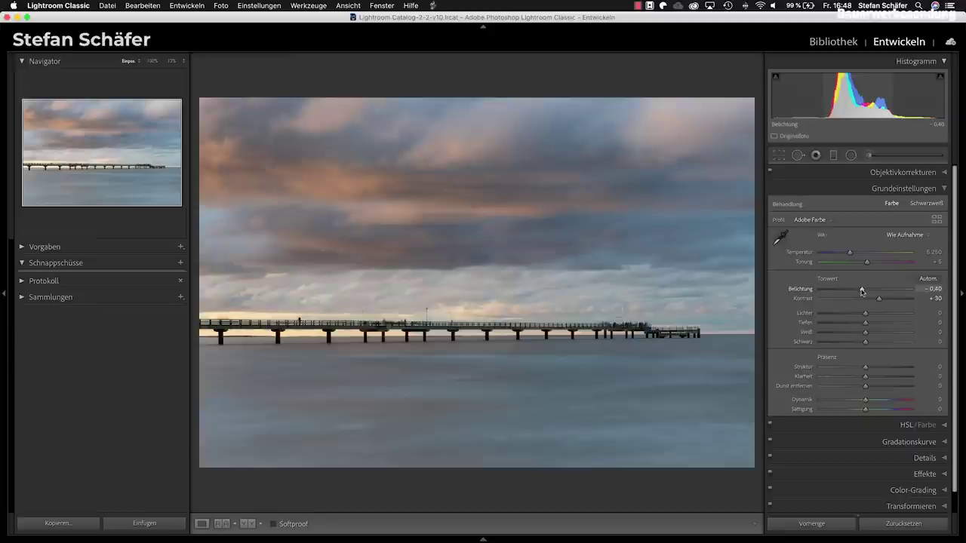
{"action": "left_click_drag", "start_coordinate": [863, 292], "coordinate": [863, 291]}
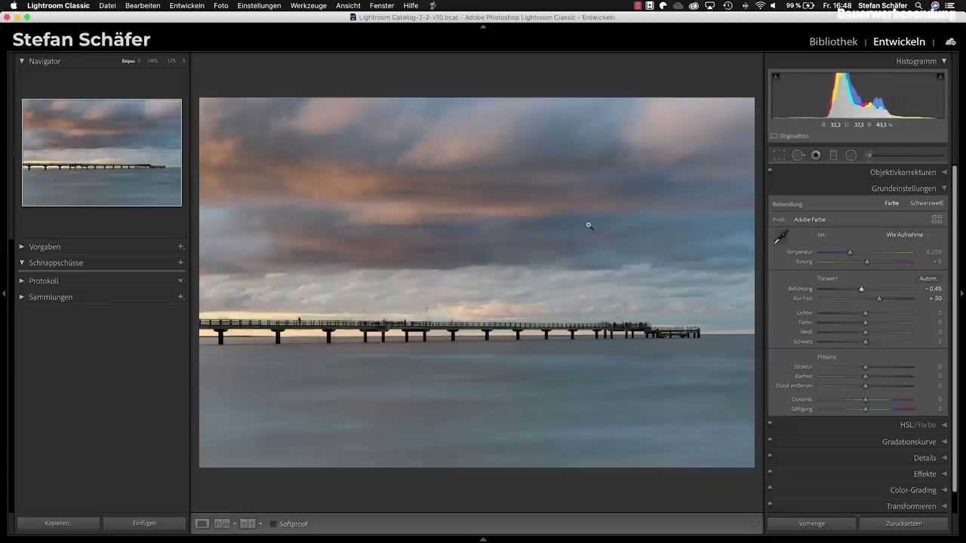
Step: Add a graduated filter over the sea with contrast reset and exposure about -0.73
{"action": "left_click", "coordinate": [834, 155]}
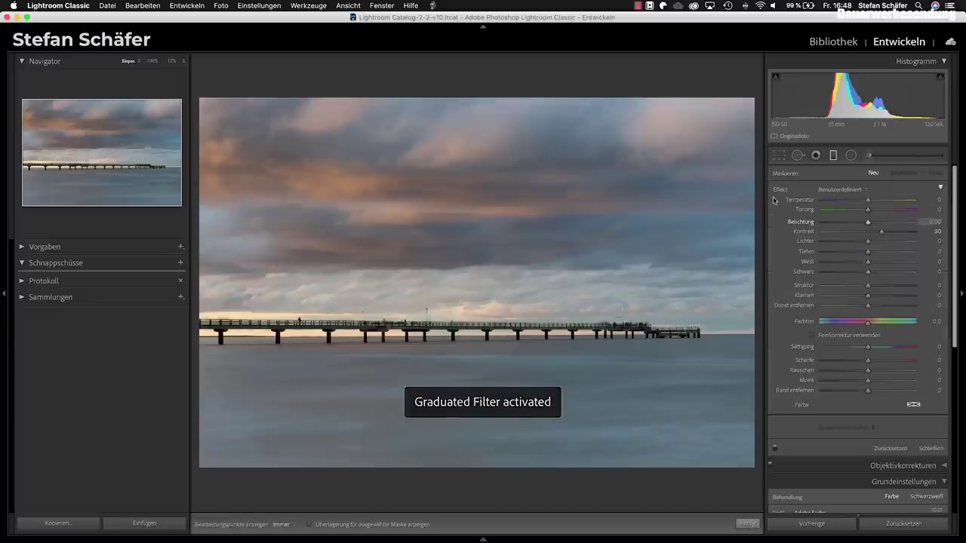
{"action": "left_click_drag", "start_coordinate": [881, 231], "coordinate": [857, 224]}
{"action": "left_click_drag", "start_coordinate": [524, 455], "coordinate": [527, 336]}
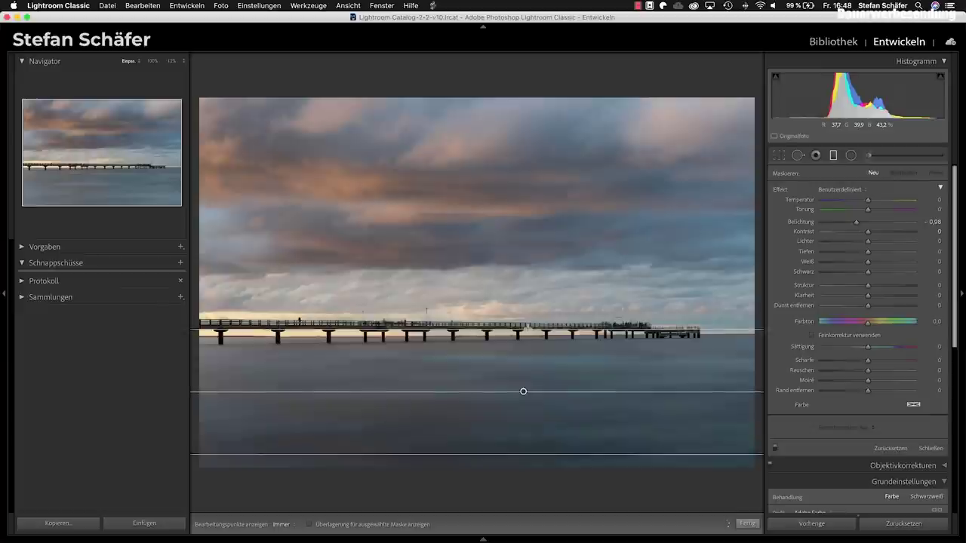
{"action": "left_click_drag", "start_coordinate": [526, 336], "coordinate": [527, 326]}
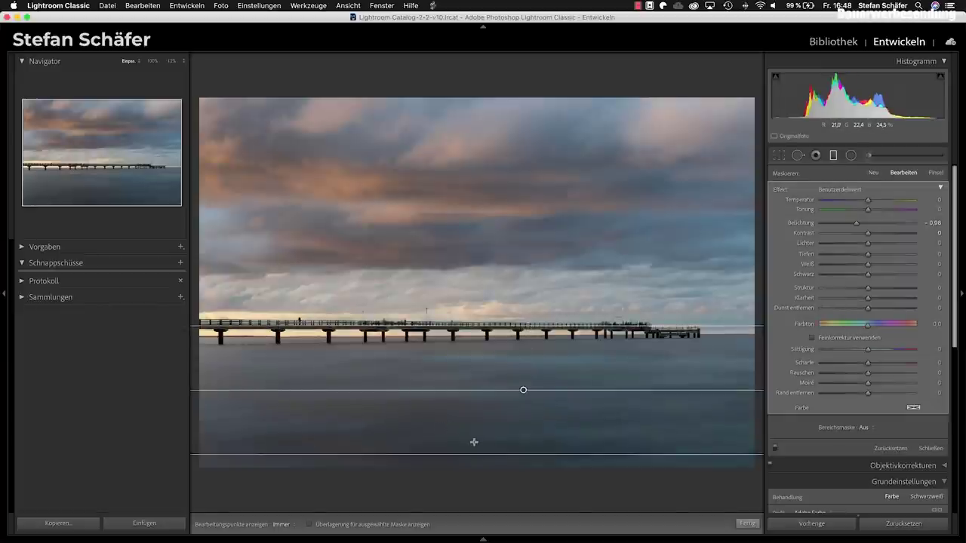
{"action": "left_click_drag", "start_coordinate": [857, 223], "coordinate": [862, 224]}
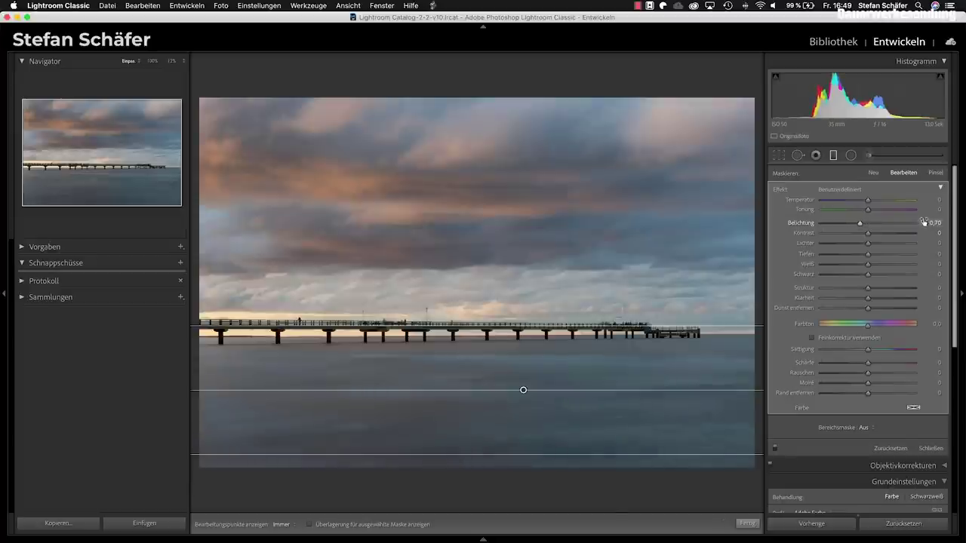
{"action": "left_click", "coordinate": [873, 174]}
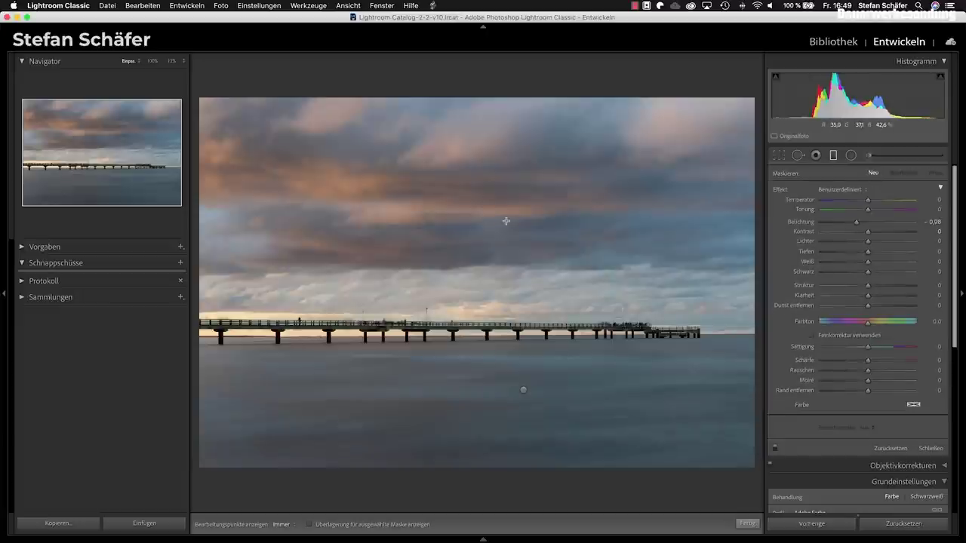
Step: Add a sky gradient with exposure -0.31, contrast 28, clarity 32, temperature -6 and tint 4
{"action": "mouse_move", "coordinate": [433, 99]}
{"action": "left_mouse_down"}
{"action": "mouse_move", "coordinate": [431, 289]}
{"action": "mouse_move", "coordinate": [413, 345]}
{"action": "left_mouse_up"}
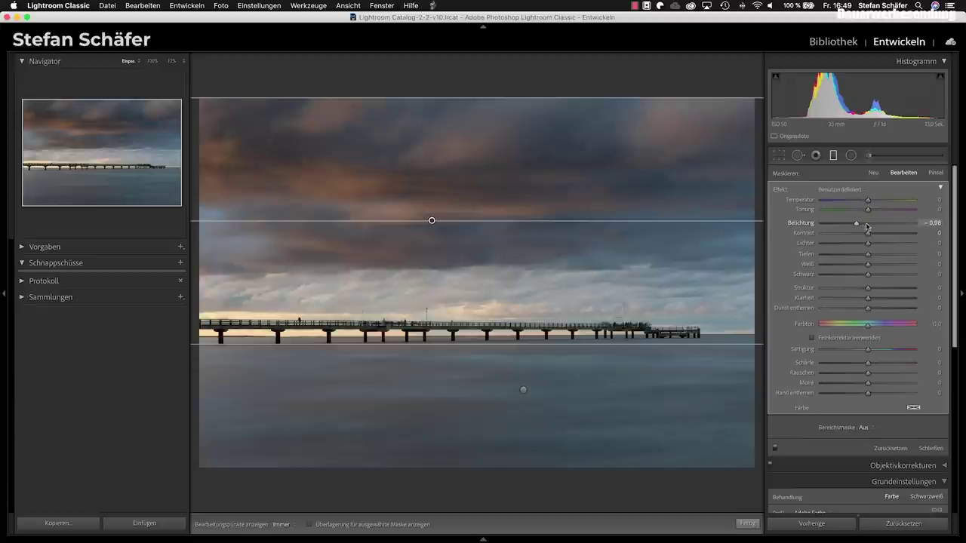
{"action": "left_click_drag", "start_coordinate": [864, 224], "coordinate": [885, 236]}
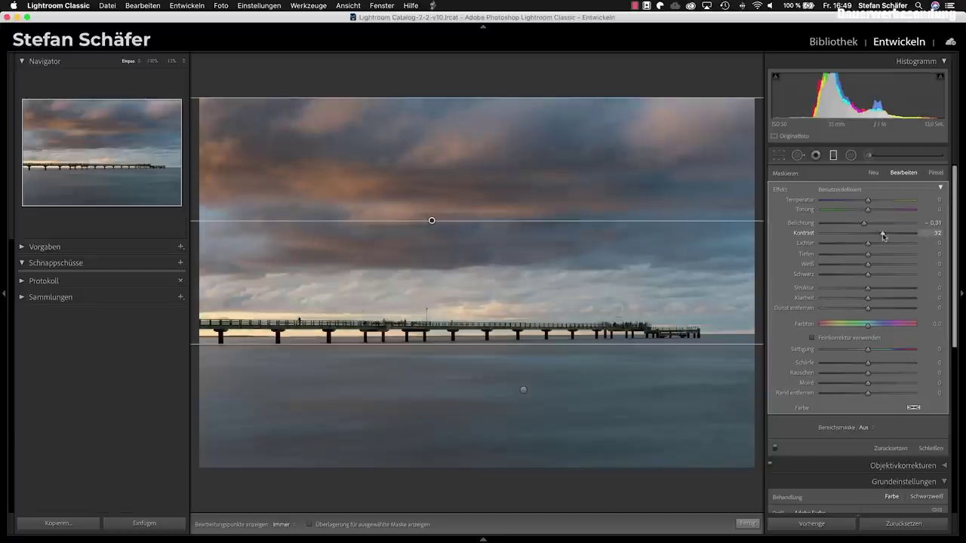
{"action": "left_click_drag", "start_coordinate": [868, 298], "coordinate": [884, 300]}
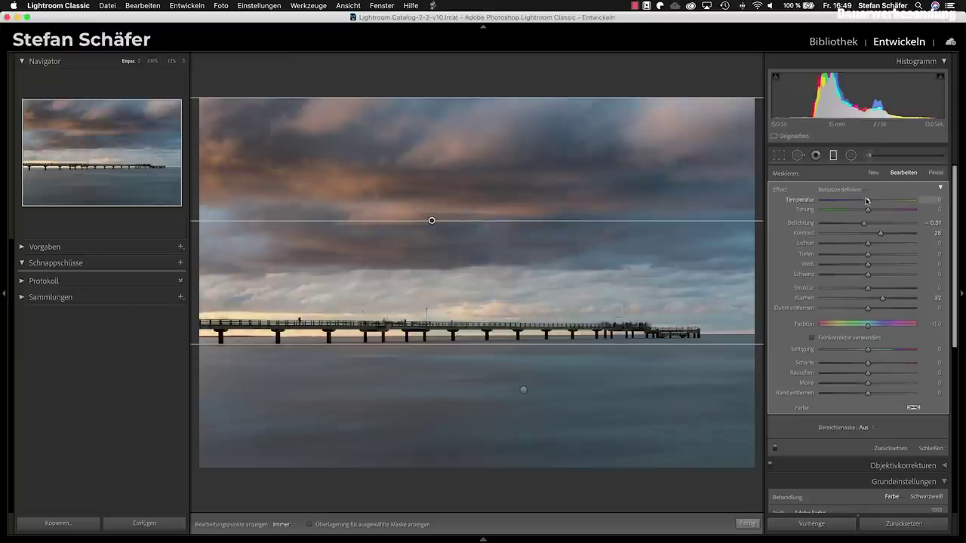
{"action": "left_click_drag", "start_coordinate": [866, 200], "coordinate": [865, 200]}
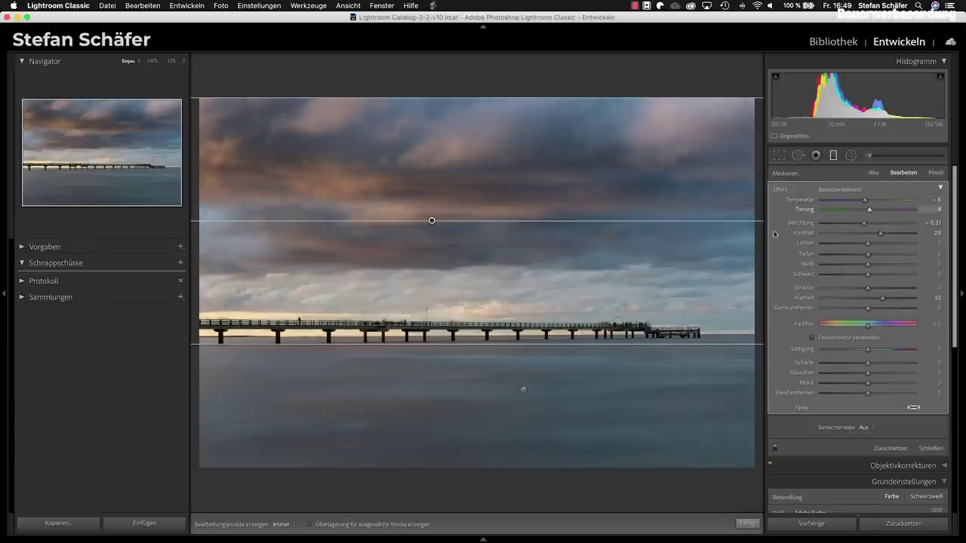
{"action": "left_click", "coordinate": [747, 524]}
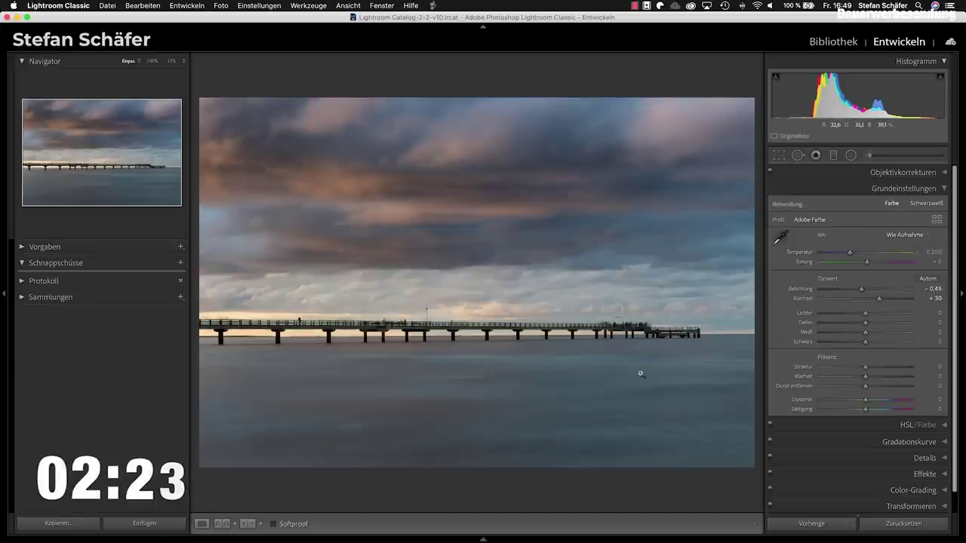
Step: Apply the Bewölkt white balance preset, then set tint +19 and temperature 6,329
{"action": "left_click", "coordinate": [917, 237]}
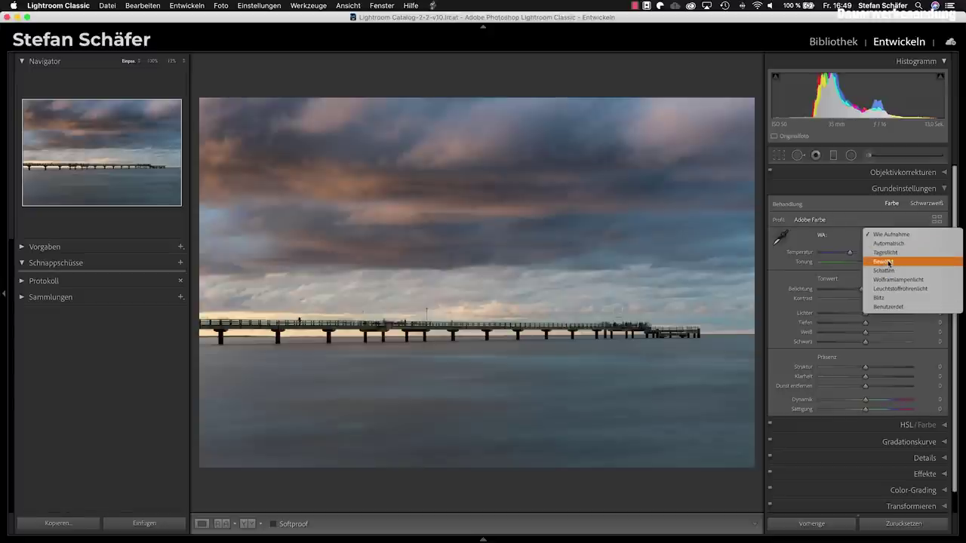
{"action": "left_click", "coordinate": [884, 262]}
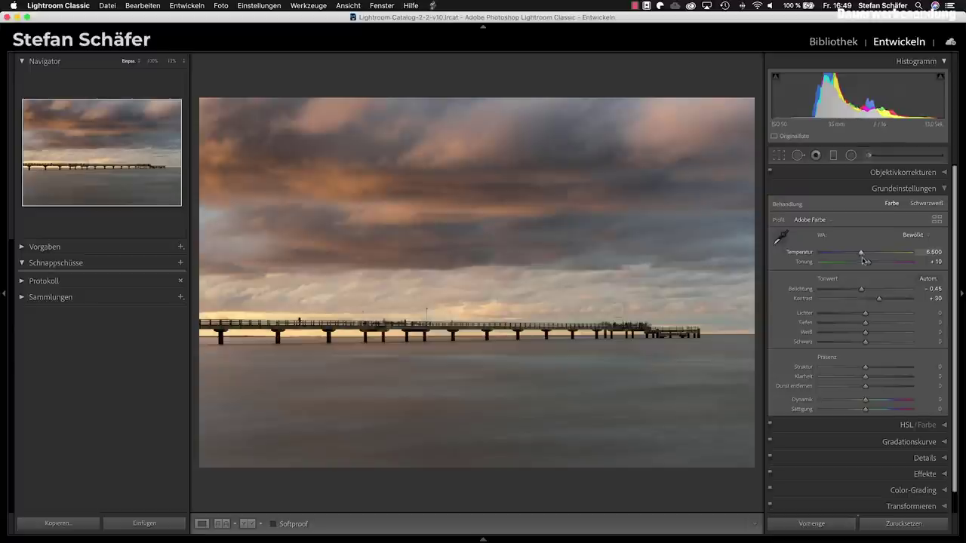
{"action": "left_click_drag", "start_coordinate": [871, 263], "coordinate": [872, 263]}
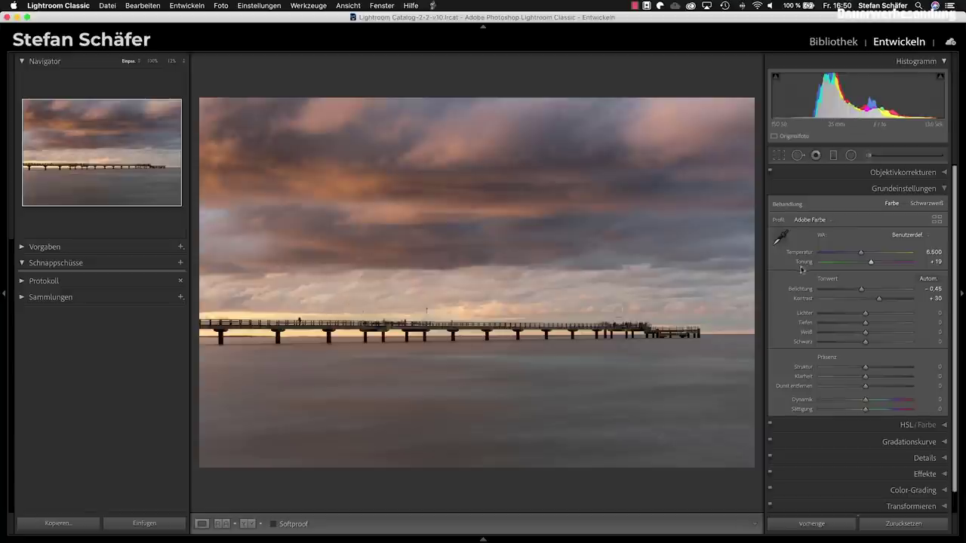
{"action": "left_click_drag", "start_coordinate": [861, 254], "coordinate": [860, 254]}
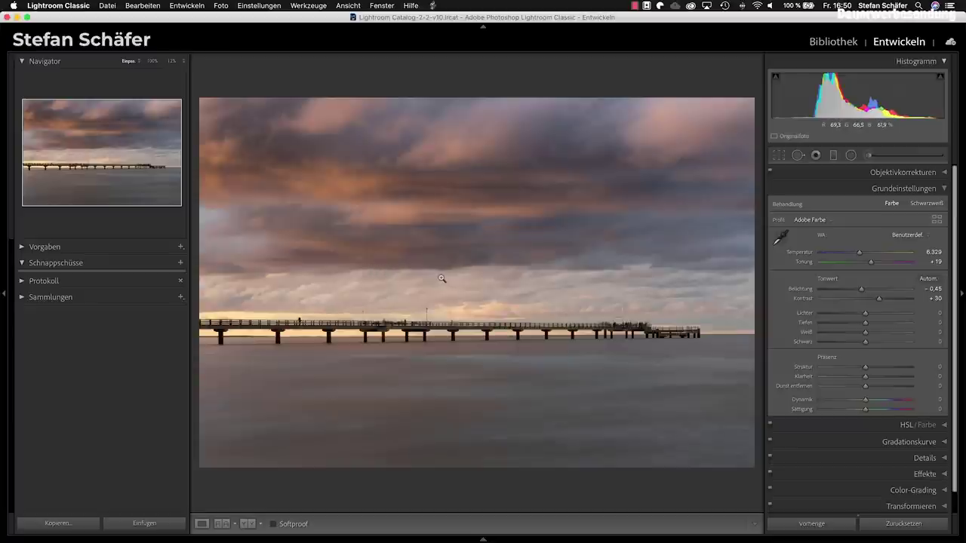
Step: Draw an elliptical radial mask around the pier and shift it left
{"action": "left_click", "coordinate": [851, 156]}
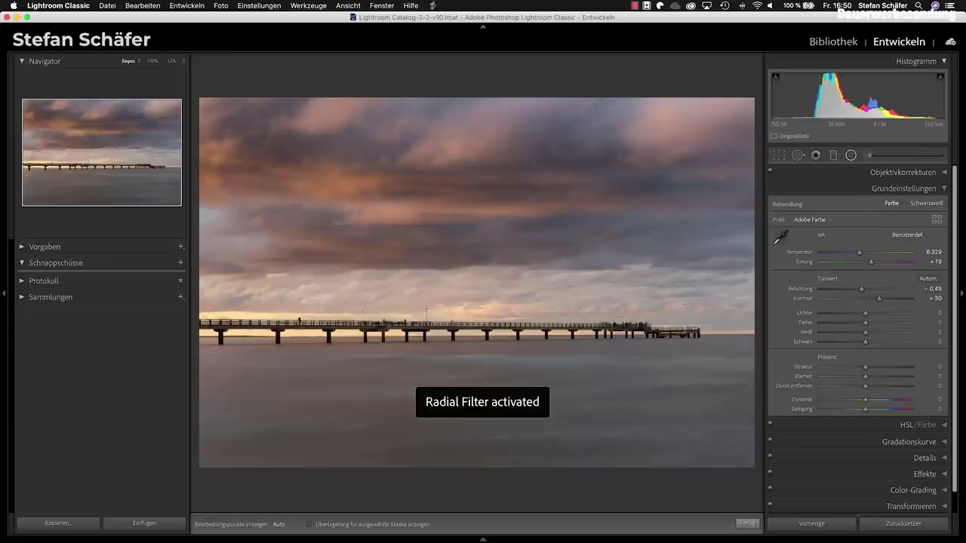
{"action": "mouse_move", "coordinate": [409, 310]}
{"action": "left_mouse_down"}
{"action": "mouse_move", "coordinate": [688, 350]}
{"action": "mouse_move", "coordinate": [775, 389]}
{"action": "left_mouse_up"}
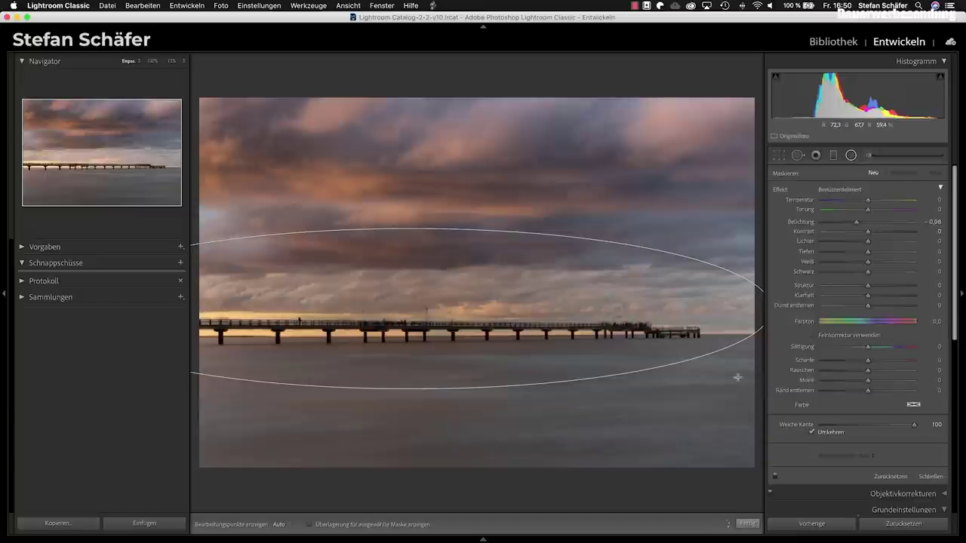
{"action": "left_click_drag", "start_coordinate": [408, 309], "coordinate": [414, 311]}
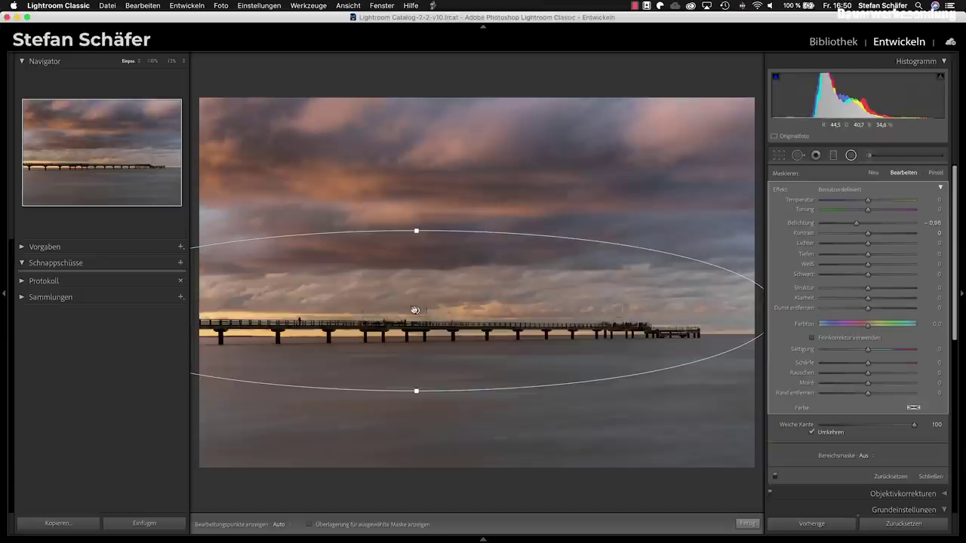
{"action": "left_click_drag", "start_coordinate": [416, 310], "coordinate": [317, 313]}
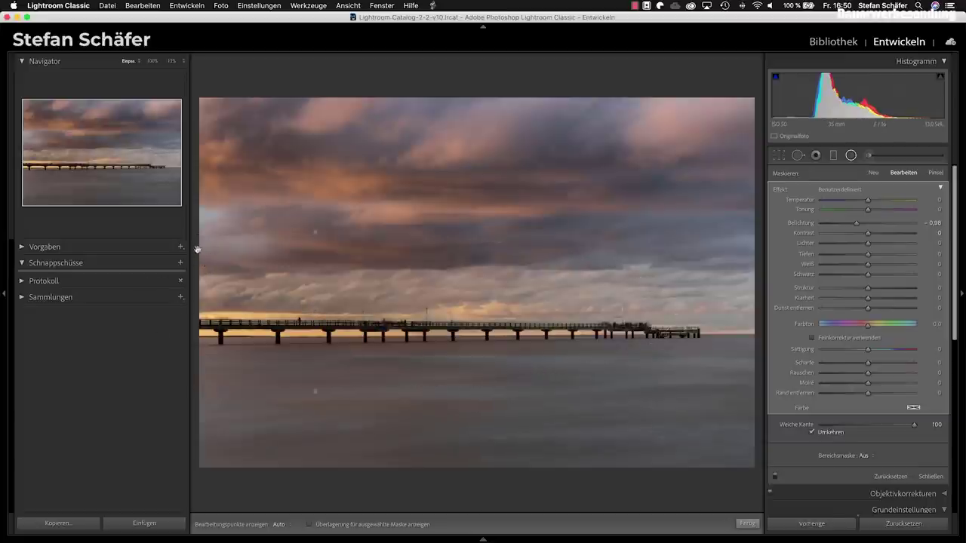
Step: Set the radial mask to exposure 0.21, temperature 20, tint 7 and dehaze -8
{"action": "left_click", "coordinate": [872, 225]}
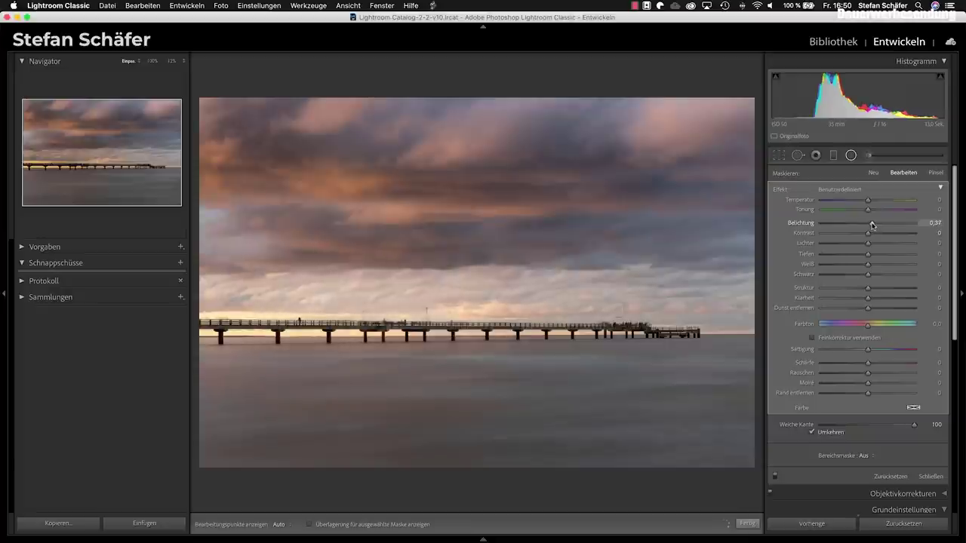
{"action": "left_click_drag", "start_coordinate": [872, 225], "coordinate": [871, 224]}
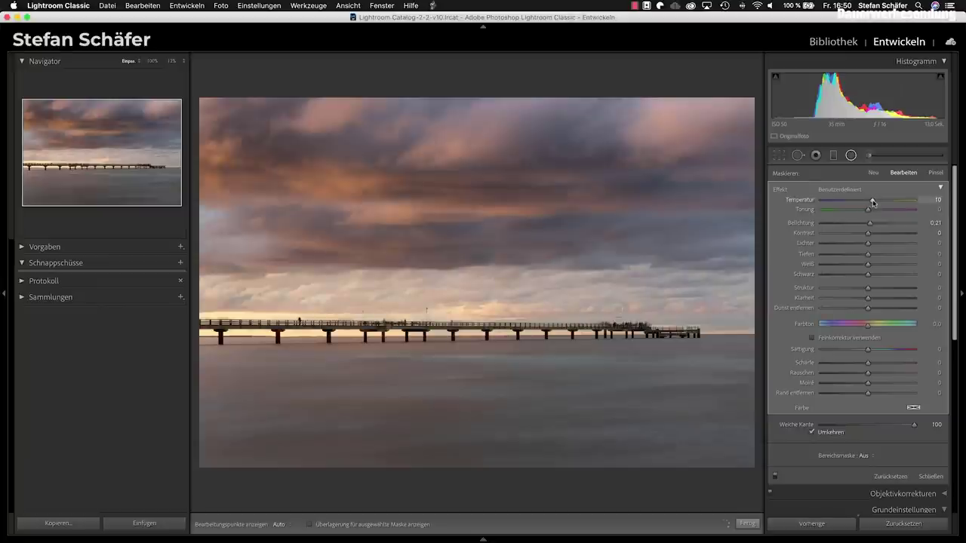
{"action": "left_click_drag", "start_coordinate": [875, 202], "coordinate": [879, 202]}
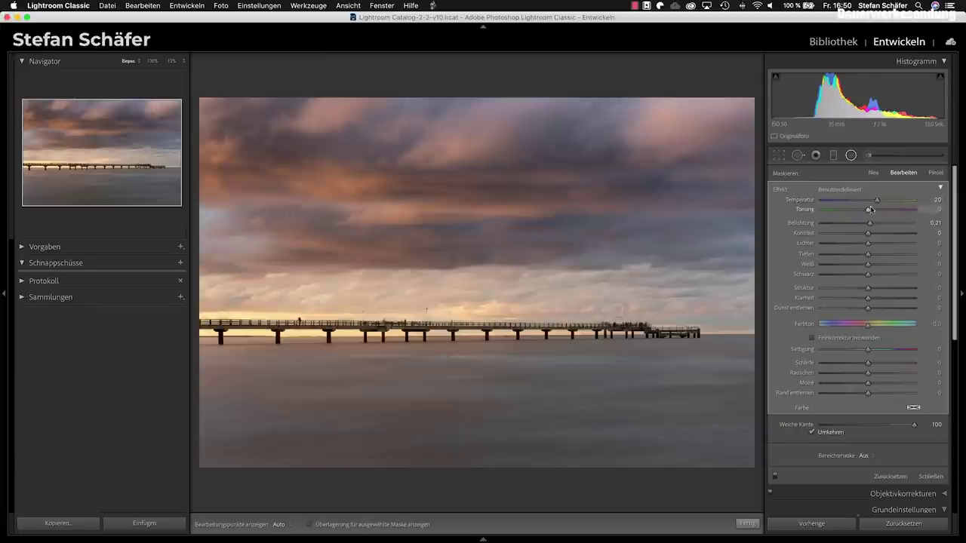
{"action": "left_click_drag", "start_coordinate": [872, 211], "coordinate": [873, 211]}
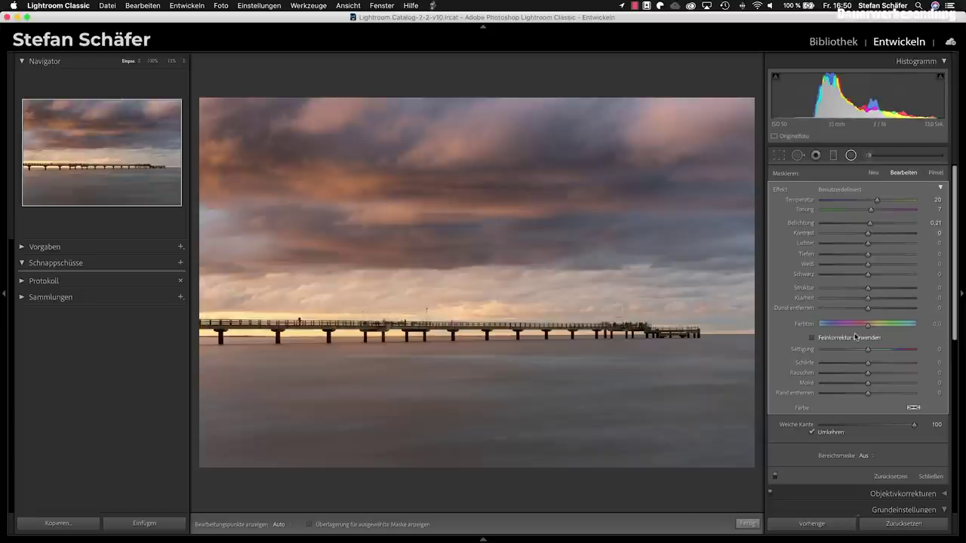
{"action": "left_click_drag", "start_coordinate": [864, 308], "coordinate": [863, 308]}
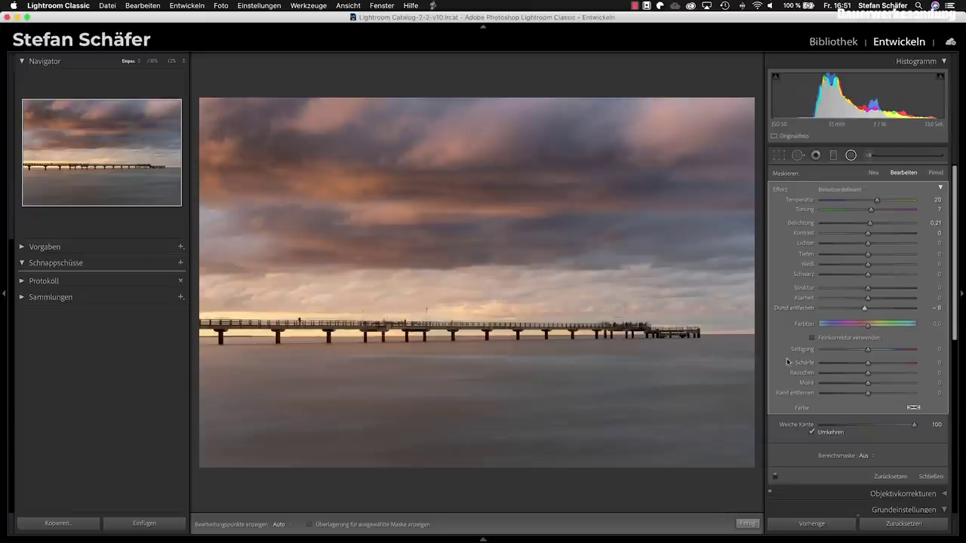
Step: Compare the photo with and without the mask, then finish mask editing
{"action": "left_click", "coordinate": [775, 476]}
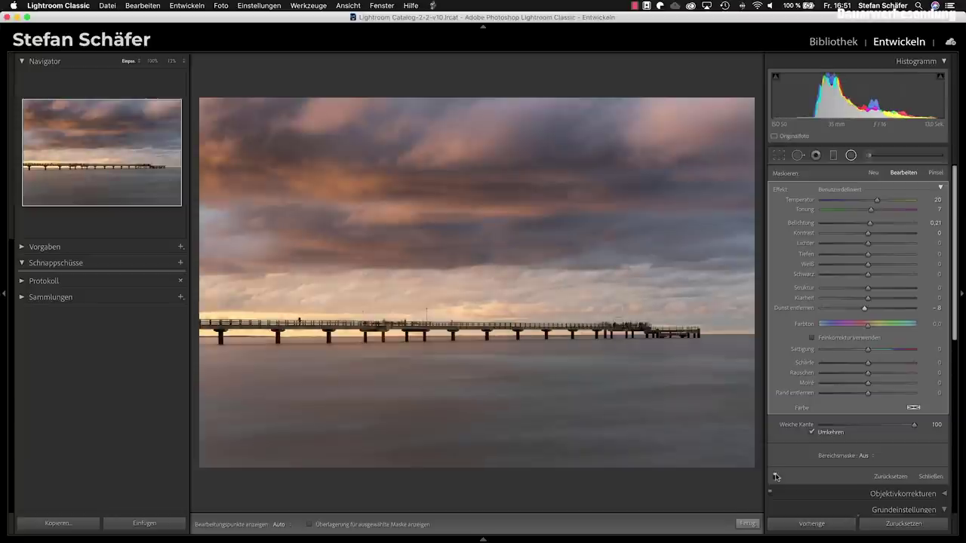
{"action": "left_click", "coordinate": [775, 476]}
{"action": "left_click", "coordinate": [775, 476]}
{"action": "key", "text": "d"}
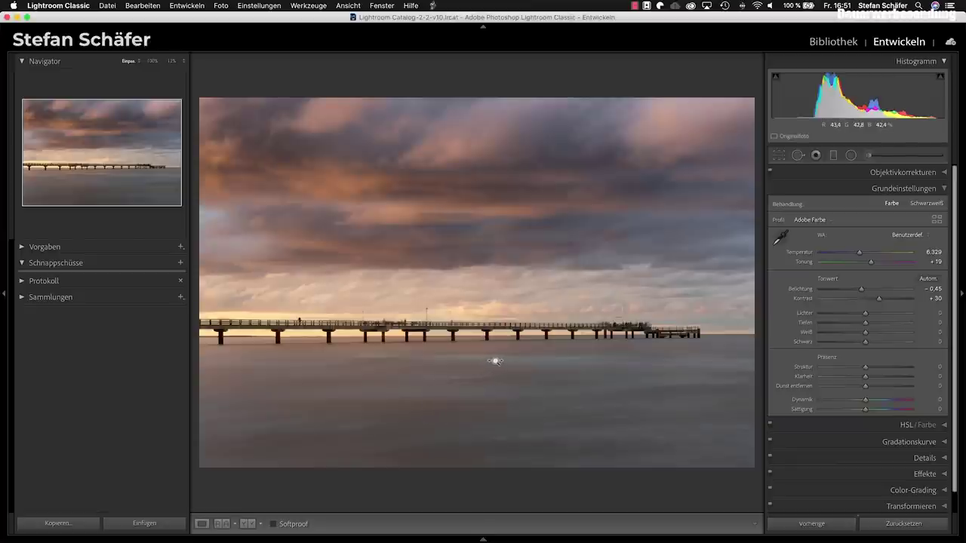
{"action": "key", "text": "backslash"}
{"action": "key", "text": "backslash"}
{"action": "key", "text": "backslash"}
{"action": "key", "text": "backslash"}
{"action": "key", "text": "backslash"}
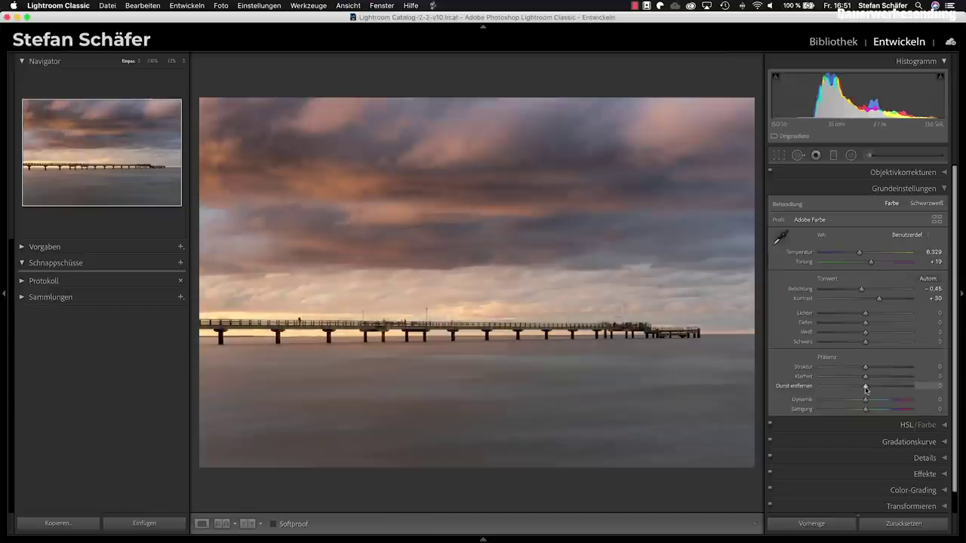
Step: Add a subtle -10 edge vignette in the Effekte panel
{"action": "scroll", "coordinate": [893, 404], "scroll_direction": "down", "scroll_amount": 1}
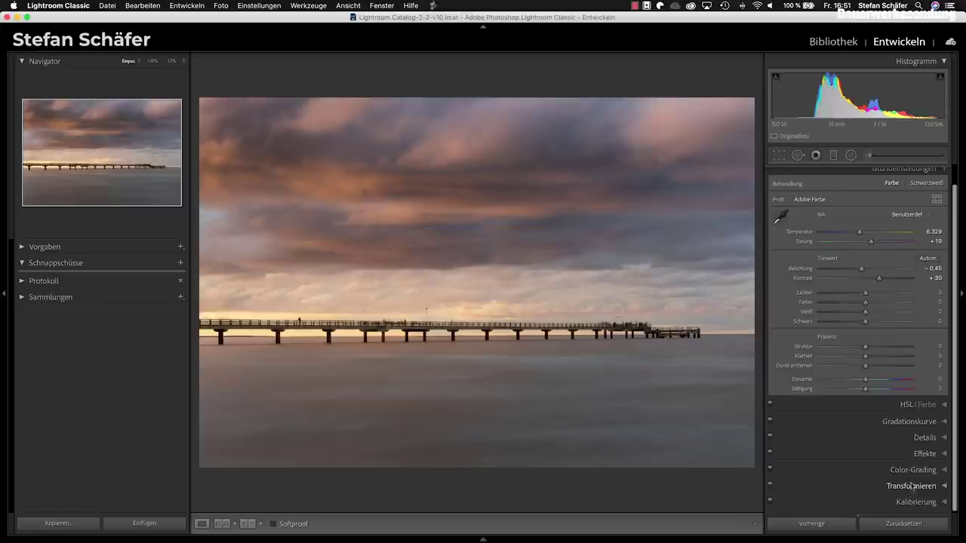
{"action": "left_click", "coordinate": [917, 453]}
{"action": "left_click_drag", "start_coordinate": [866, 289], "coordinate": [861, 289]}
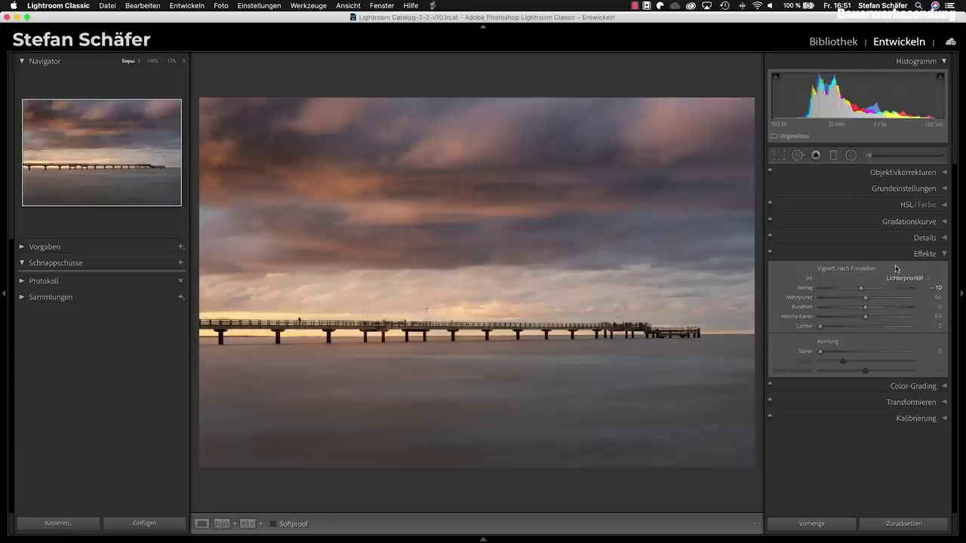
Step: Set sharpening Maskieren to 21 in the Details panel
{"action": "left_click", "coordinate": [920, 238]}
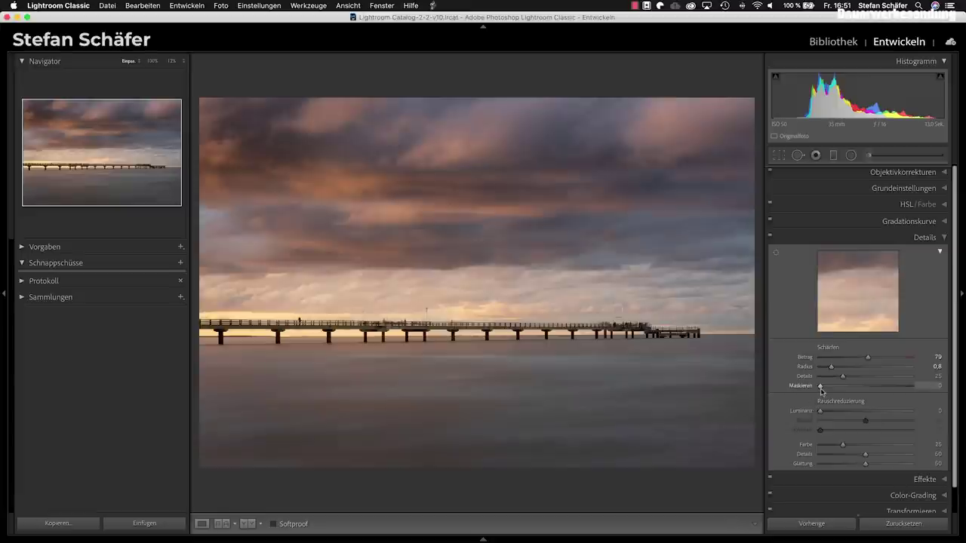
{"action": "left_click_drag", "start_coordinate": [821, 386], "coordinate": [839, 387]}
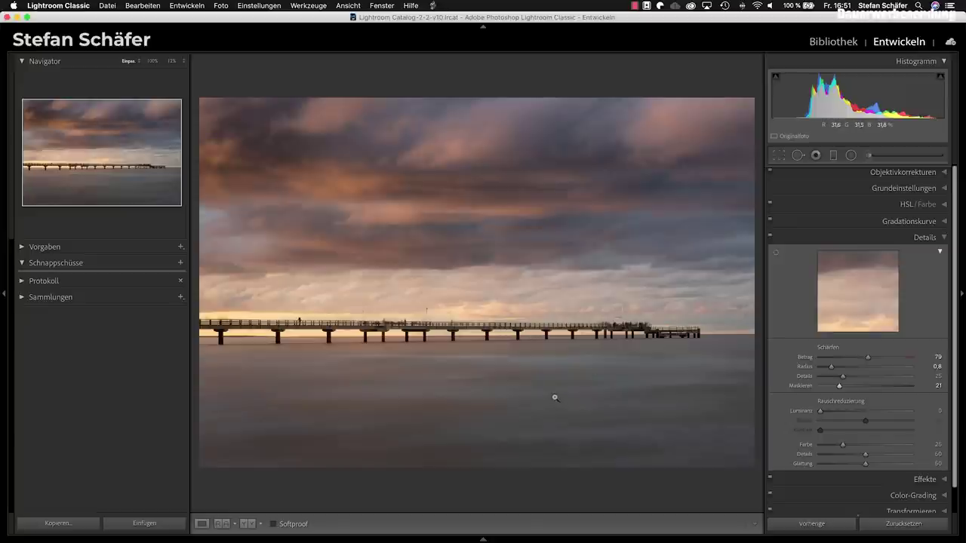
{"action": "scroll", "coordinate": [873, 474], "scroll_direction": "down", "scroll_amount": 2}
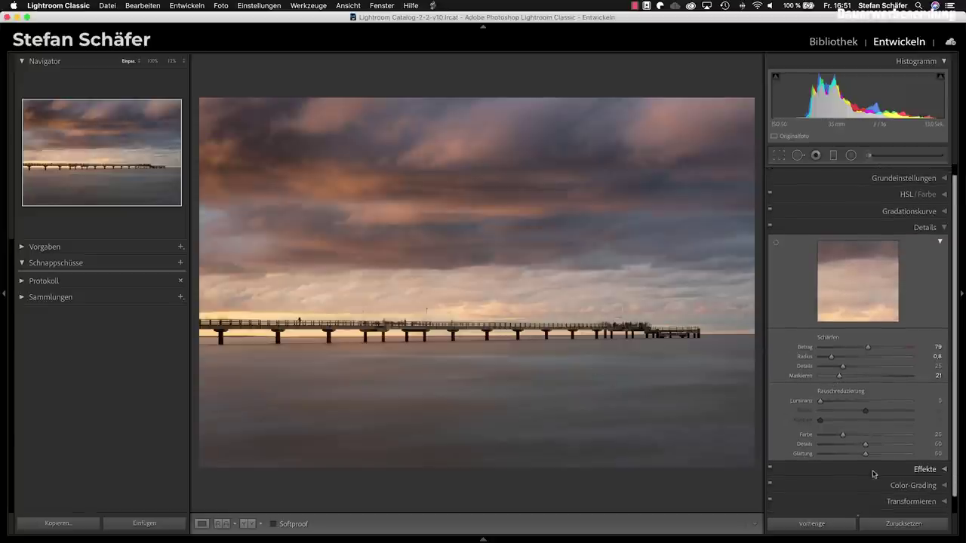
Step: Color grade shadows toward blue (H 245, low saturation) and highlights toward orange (H 29, S 9)
{"action": "left_click", "coordinate": [897, 486]}
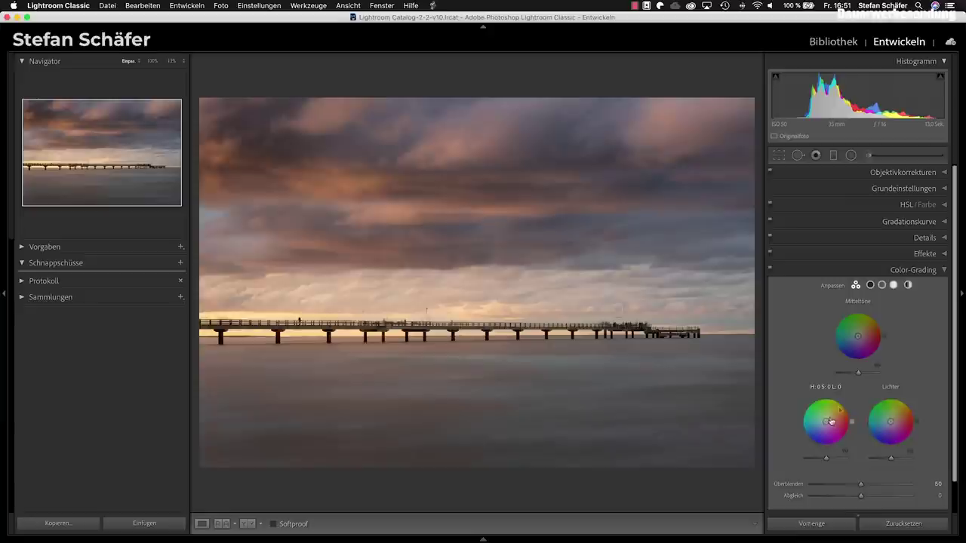
{"action": "left_click", "coordinate": [844, 404]}
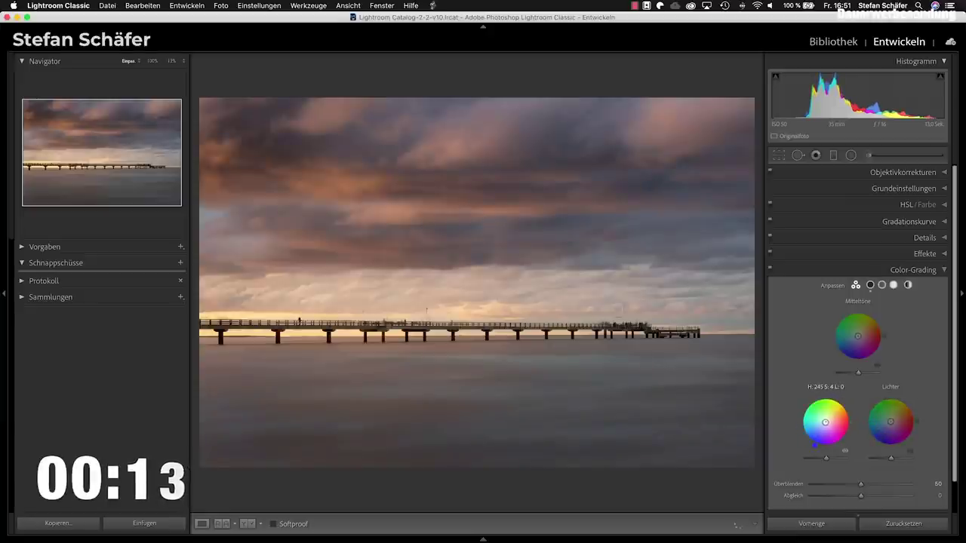
{"action": "left_click_drag", "start_coordinate": [844, 404], "coordinate": [824, 424]}
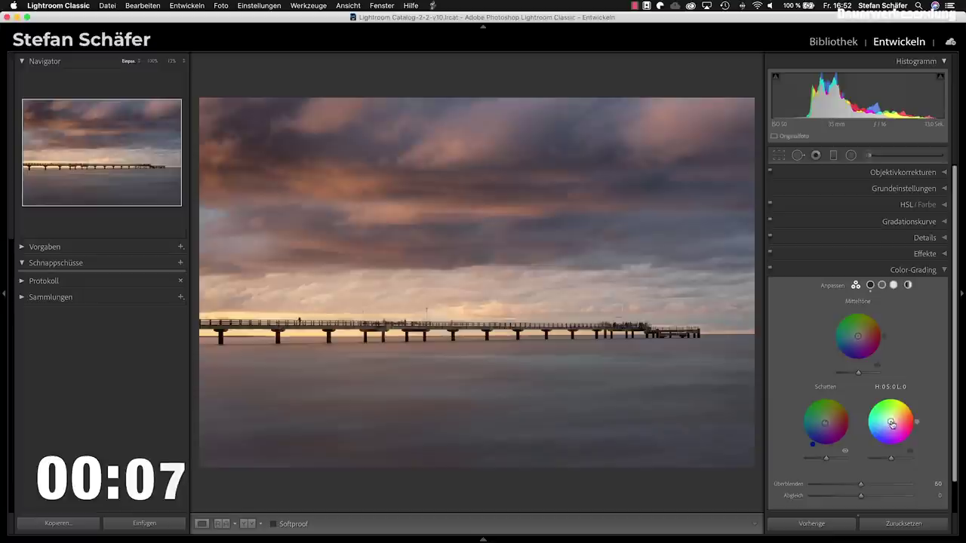
{"action": "left_click_drag", "start_coordinate": [890, 421], "coordinate": [893, 421]}
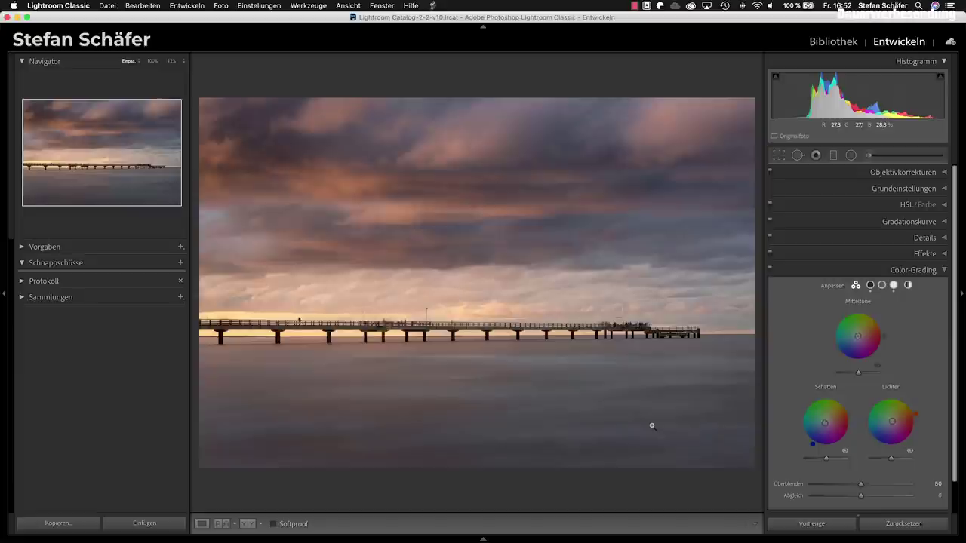
Step: Lower exposure to -0.55, compare Before/After, then advance to the foggy forest photo
{"action": "left_click", "coordinate": [906, 187]}
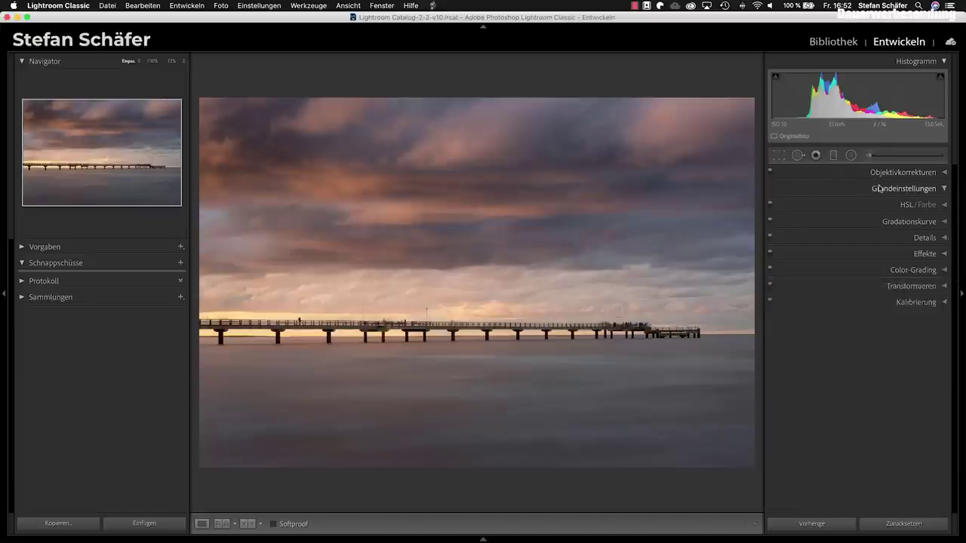
{"action": "left_click_drag", "start_coordinate": [862, 291], "coordinate": [861, 292]}
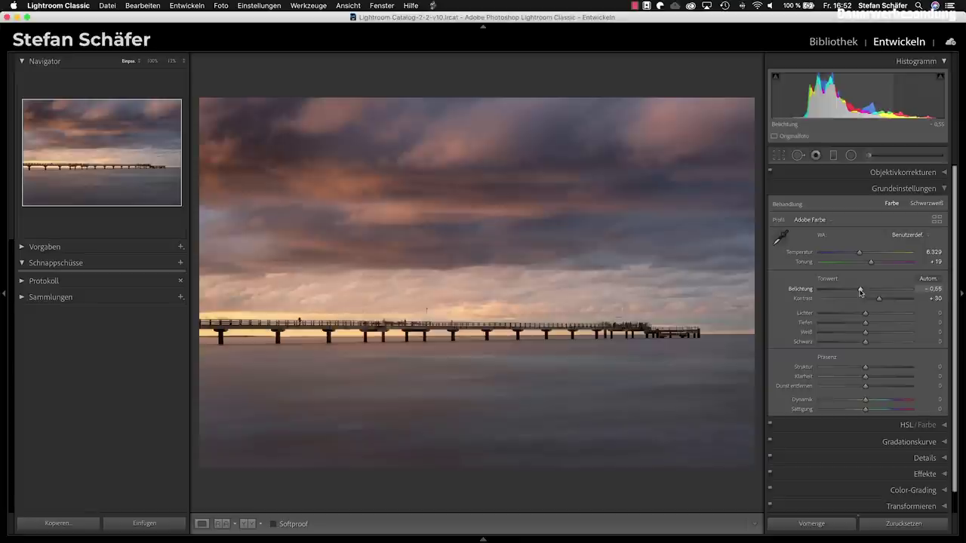
{"action": "key", "text": "backslash"}
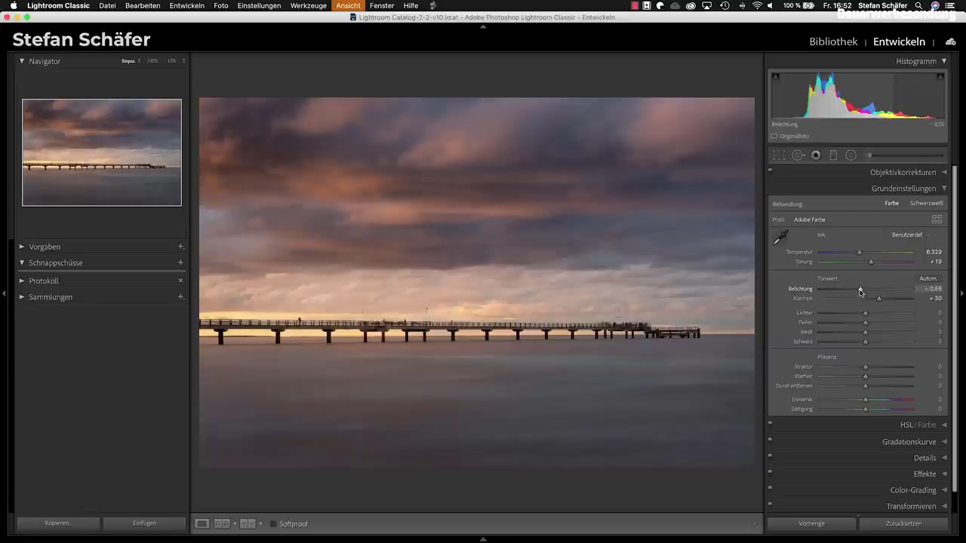
{"action": "key", "text": "backslash"}
{"action": "key", "text": "backslash"}
{"action": "key", "text": "backslash"}
{"action": "key", "text": "backslash"}
{"action": "key", "text": "backslash"}
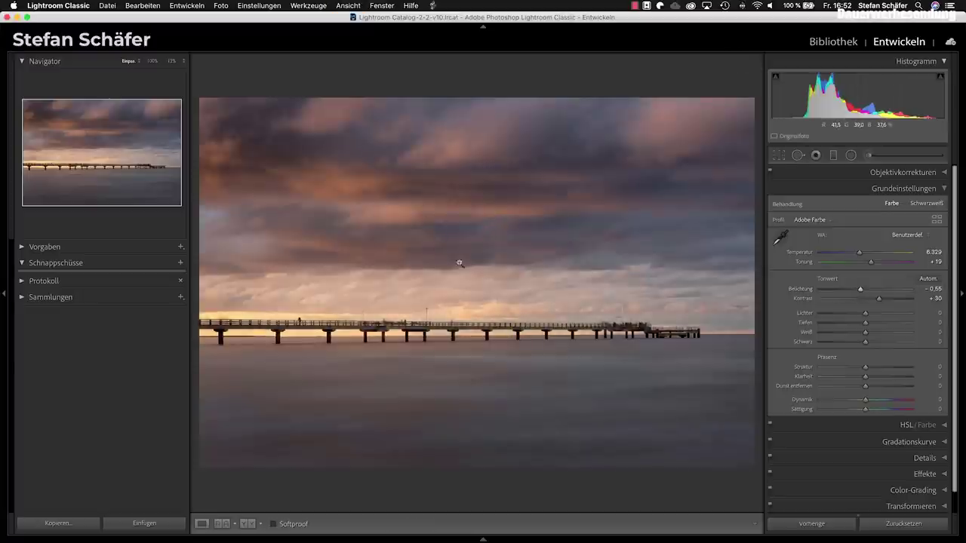
{"action": "key", "text": "backslash"}
{"action": "key", "text": "backslash"}
{"action": "key", "text": "backslash"}
{"action": "key", "text": "backslash"}
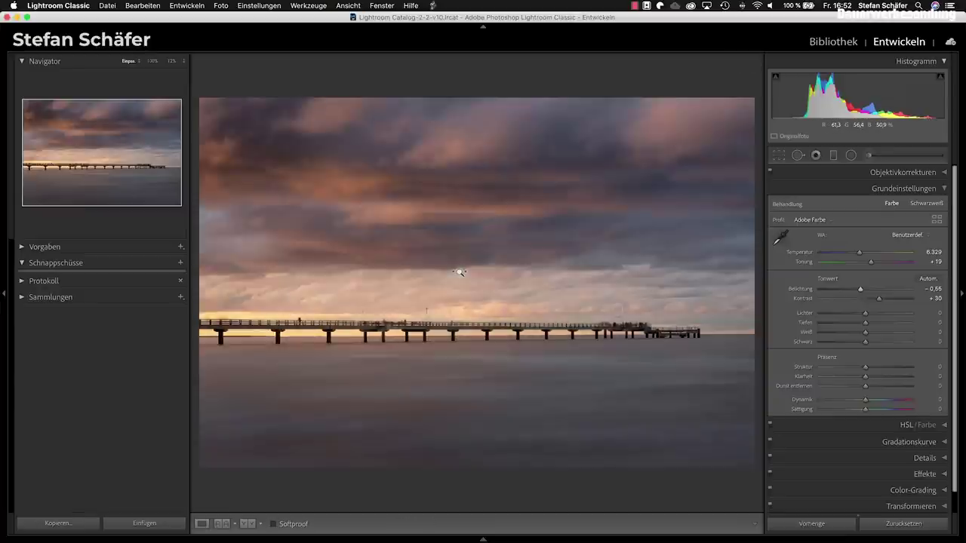
{"action": "key", "text": "backslash"}
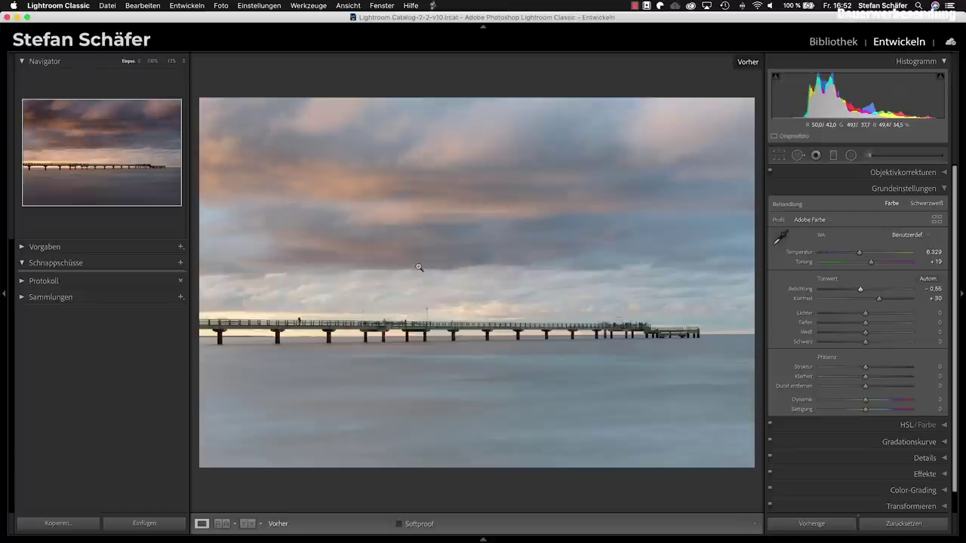
{"action": "key", "text": "backslash"}
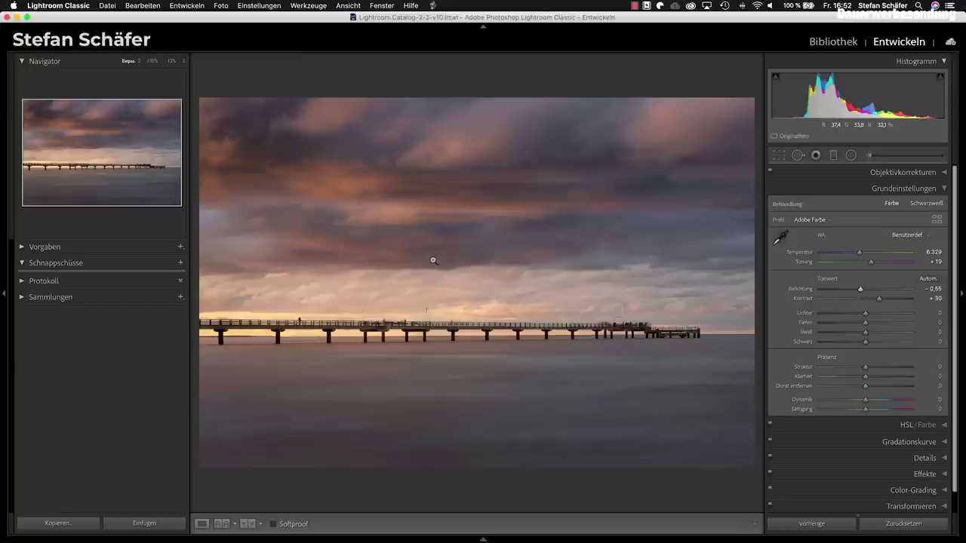
{"action": "key", "text": "Right"}
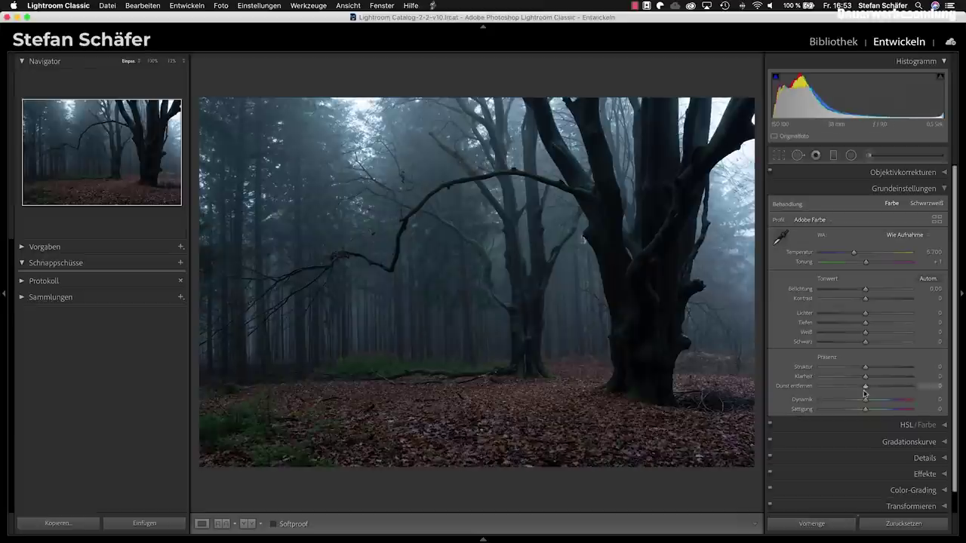
Step: Set the forest photo to dehaze -40, contrast -30, whites +8, blacks -19, saturation -15
{"action": "left_click_drag", "start_coordinate": [862, 388], "coordinate": [847, 388]}
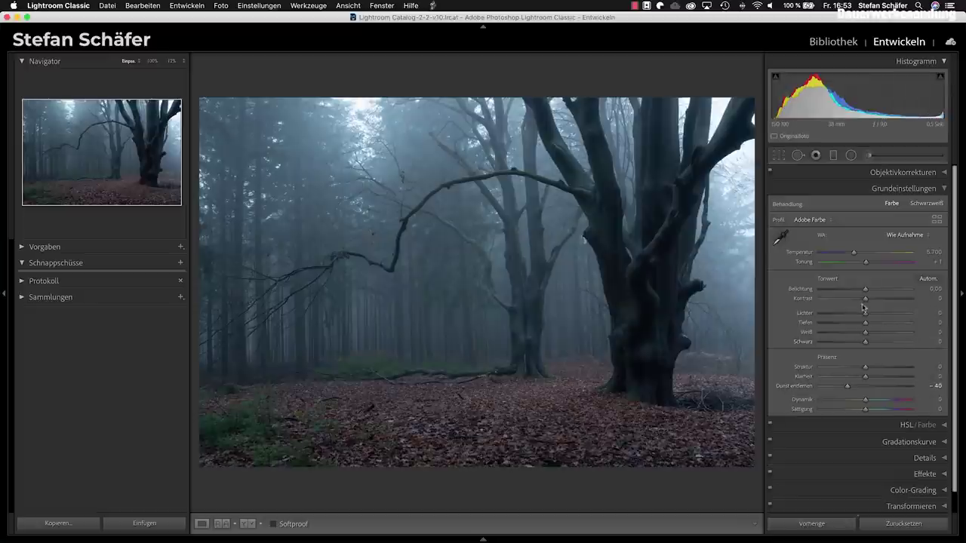
{"action": "left_click_drag", "start_coordinate": [865, 299], "coordinate": [851, 300]}
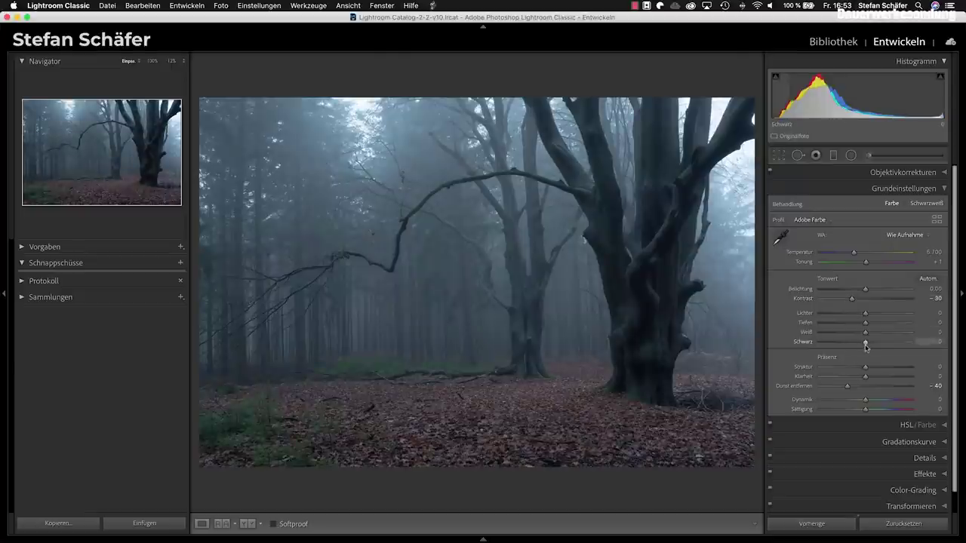
{"action": "mouse_move", "coordinate": [865, 344]}
{"action": "left_mouse_down"}
{"action": "mouse_move", "coordinate": [853, 345]}
{"action": "mouse_move", "coordinate": [870, 333]}
{"action": "left_mouse_up"}
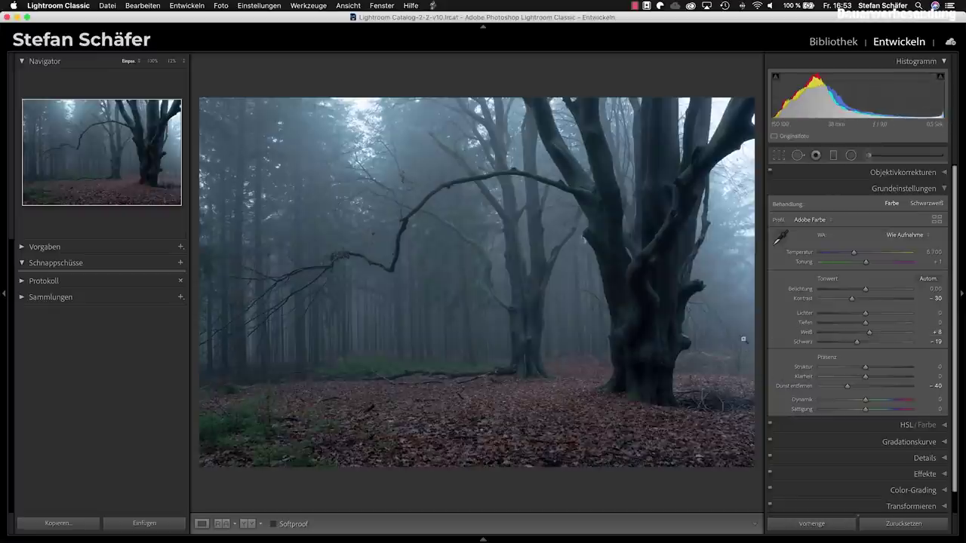
{"action": "left_click_drag", "start_coordinate": [866, 409], "coordinate": [856, 411]}
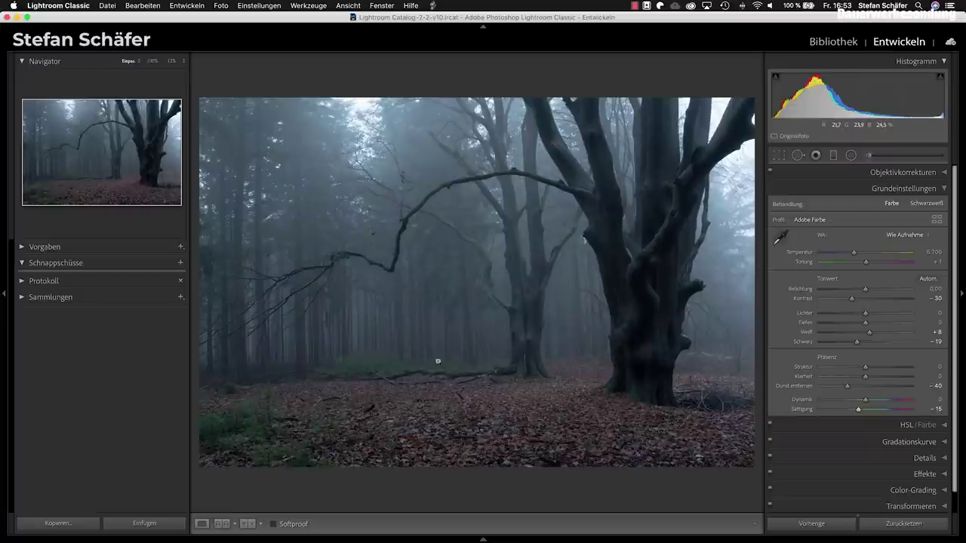
{"action": "scroll", "coordinate": [860, 460], "scroll_direction": "down", "scroll_amount": 2}
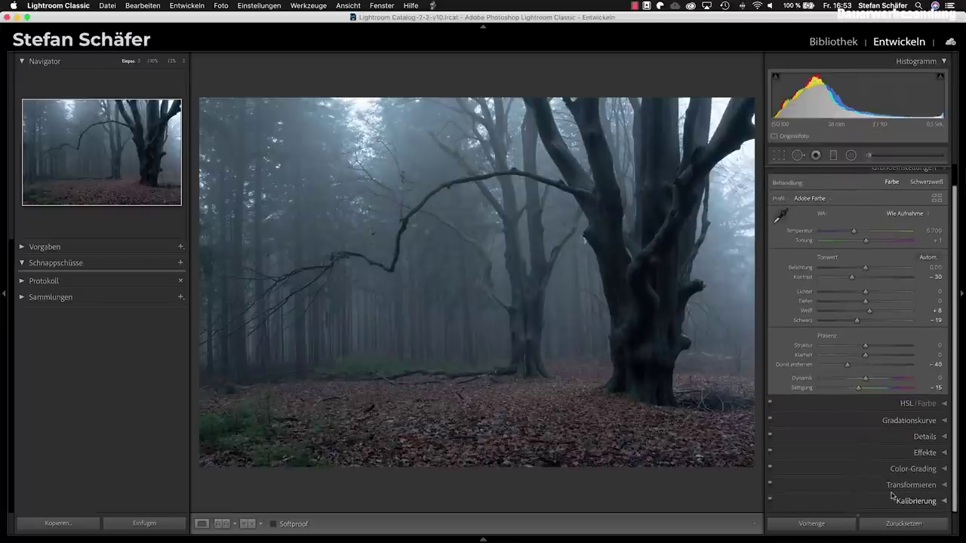
Step: In Calibration, set Red Primary Hue +10, Green Primary Hue -1 and Blue Primary Hue -15
{"action": "left_click", "coordinate": [903, 502]}
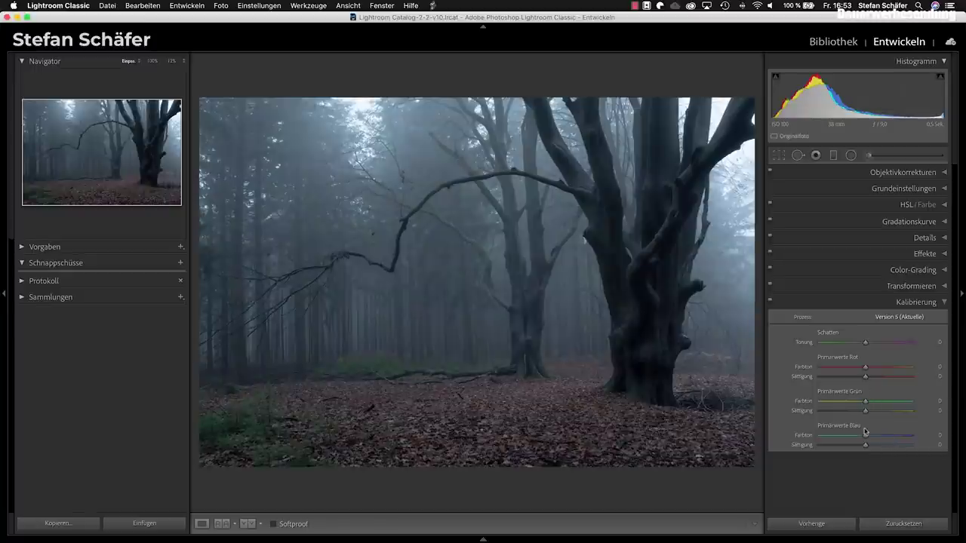
{"action": "mouse_move", "coordinate": [865, 437]}
{"action": "left_mouse_down"}
{"action": "mouse_move", "coordinate": [877, 439]}
{"action": "mouse_move", "coordinate": [859, 440]}
{"action": "left_mouse_up"}
{"action": "mouse_move", "coordinate": [865, 401]}
{"action": "left_mouse_down"}
{"action": "mouse_move", "coordinate": [811, 405]}
{"action": "mouse_move", "coordinate": [866, 406]}
{"action": "left_mouse_up"}
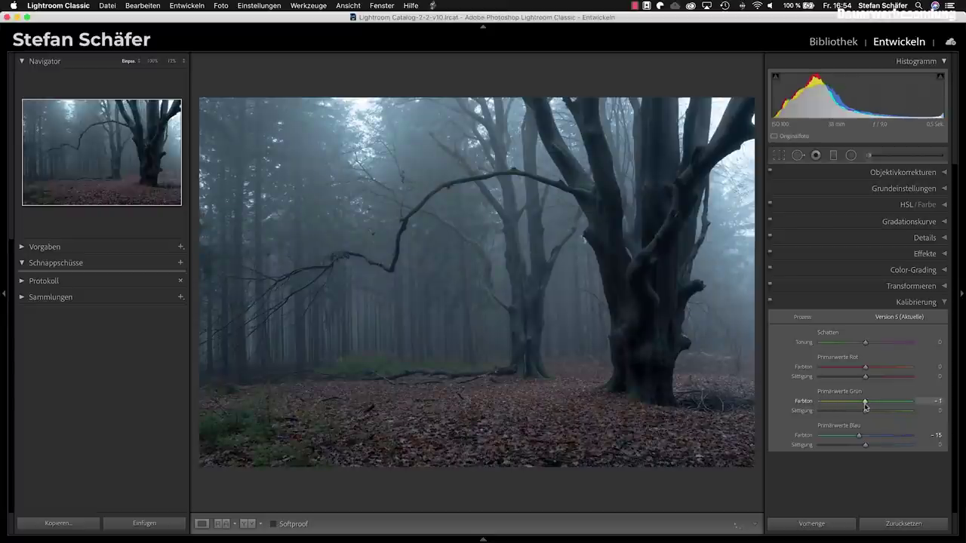
{"action": "mouse_move", "coordinate": [865, 367]}
{"action": "left_mouse_down"}
{"action": "mouse_move", "coordinate": [887, 369]}
{"action": "mouse_move", "coordinate": [824, 372]}
{"action": "mouse_move", "coordinate": [867, 373]}
{"action": "left_mouse_up"}
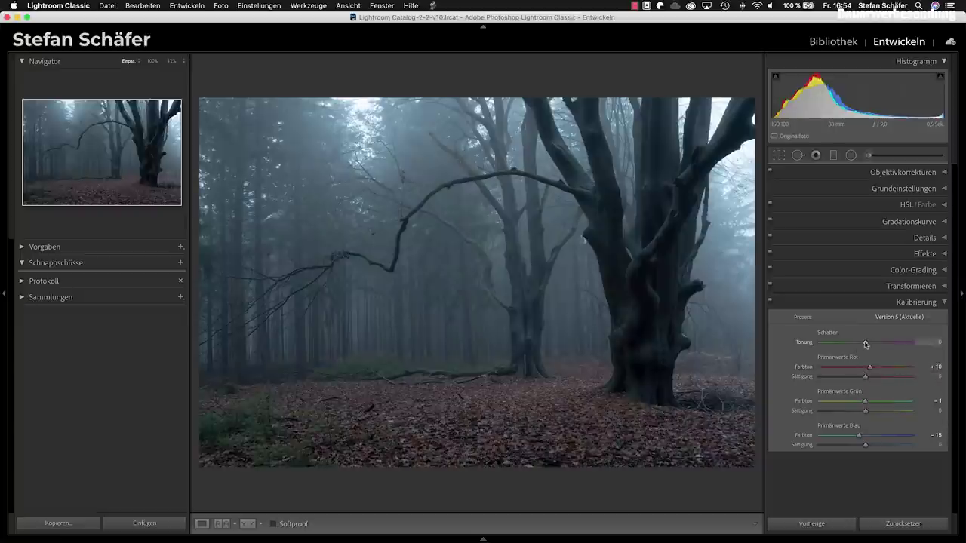
Step: In HSL, set Green saturation -24 and Orange, Yellow, Green luminance to -19, -28, -40
{"action": "left_click", "coordinate": [905, 206]}
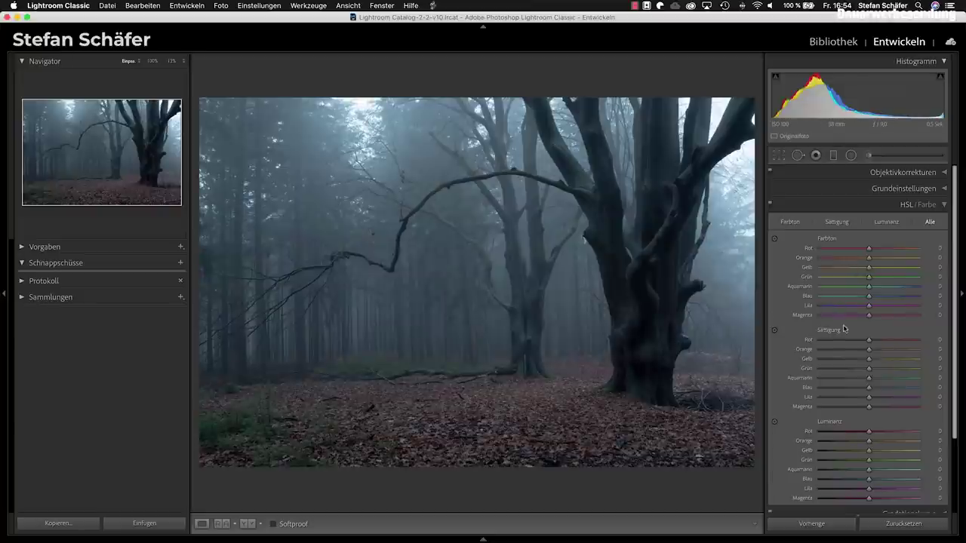
{"action": "left_click_drag", "start_coordinate": [860, 372], "coordinate": [859, 372]}
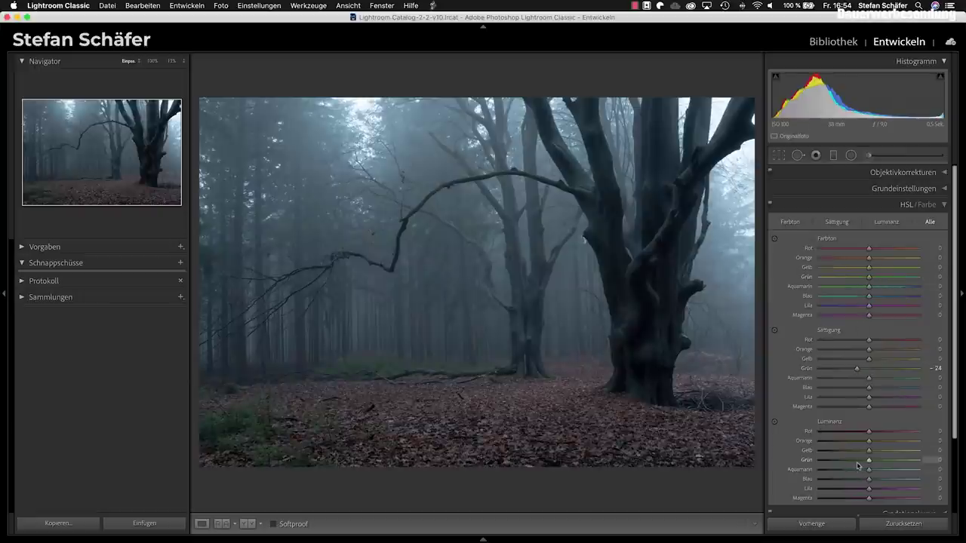
{"action": "left_click_drag", "start_coordinate": [854, 462], "coordinate": [850, 464]}
{"action": "left_click", "coordinate": [856, 452]}
{"action": "mouse_move", "coordinate": [842, 443]}
{"action": "left_mouse_down"}
{"action": "mouse_move", "coordinate": [853, 445]}
{"action": "mouse_move", "coordinate": [826, 446]}
{"action": "mouse_move", "coordinate": [859, 445]}
{"action": "left_mouse_up"}
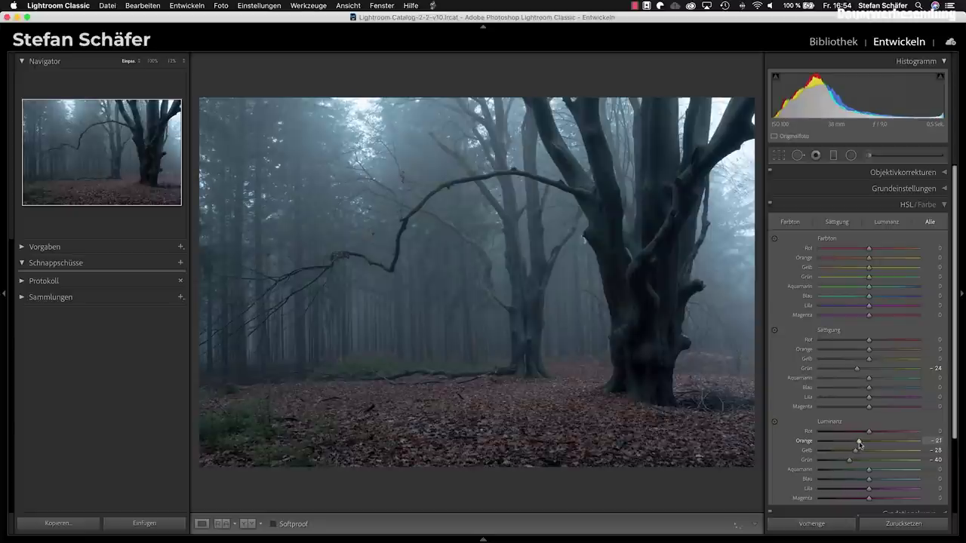
Step: Start a new radial filter with exposure 0.17 and dehaze -21
{"action": "left_click", "coordinate": [850, 156]}
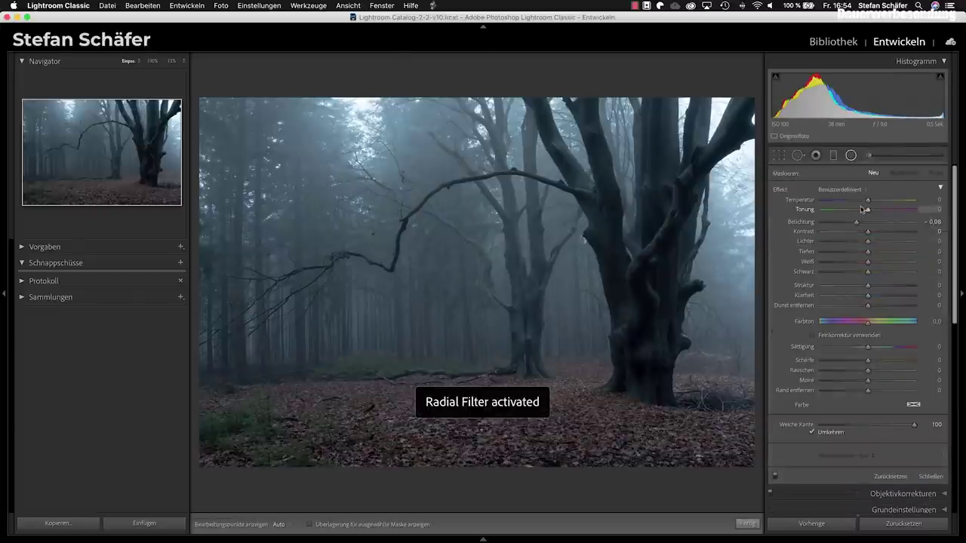
{"action": "left_click_drag", "start_coordinate": [866, 226], "coordinate": [870, 224]}
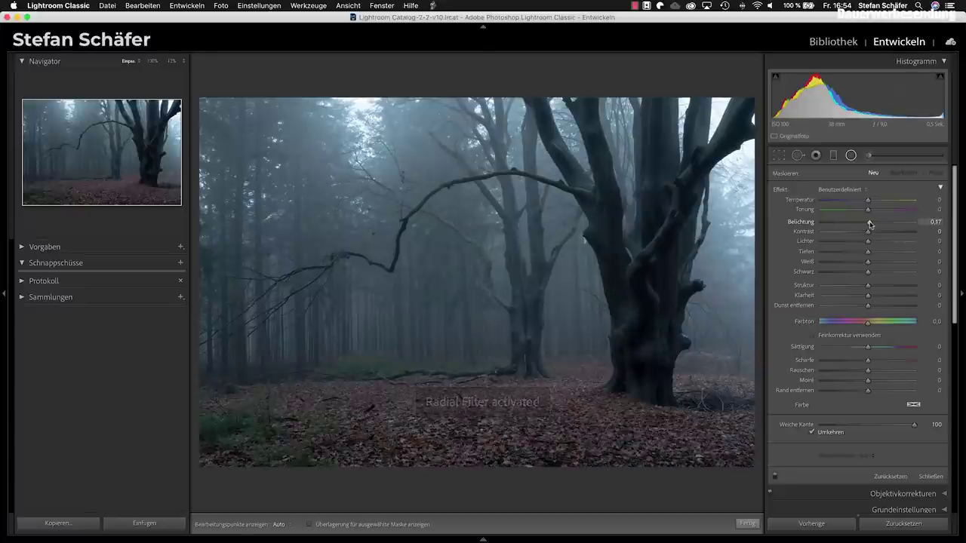
{"action": "left_click_drag", "start_coordinate": [868, 306], "coordinate": [857, 306]}
Step: Draw and position the ellipse over the left background, then close the radial filter
{"action": "mouse_move", "coordinate": [310, 320]}
{"action": "left_mouse_down"}
{"action": "mouse_move", "coordinate": [565, 410]}
{"action": "mouse_move", "coordinate": [584, 430]}
{"action": "left_mouse_up"}
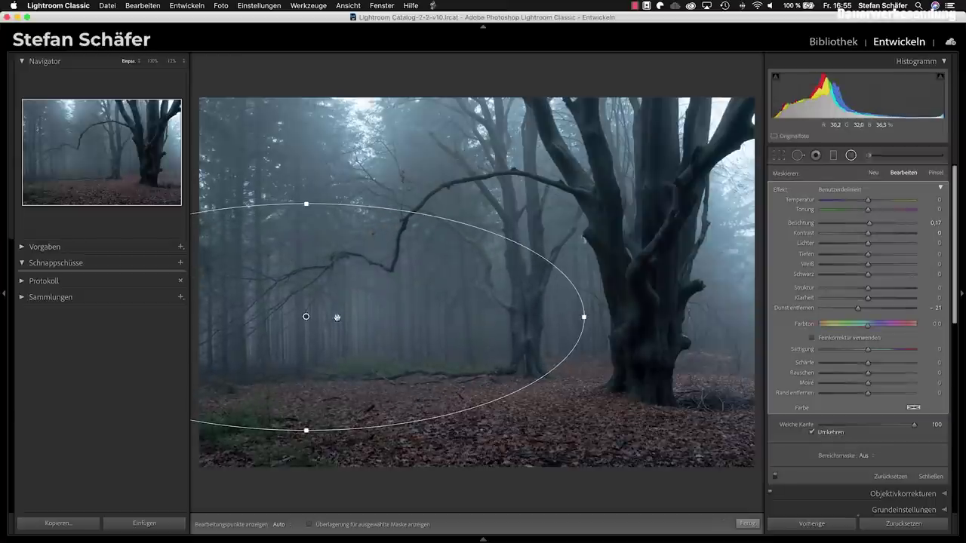
{"action": "left_click_drag", "start_coordinate": [308, 317], "coordinate": [308, 329]}
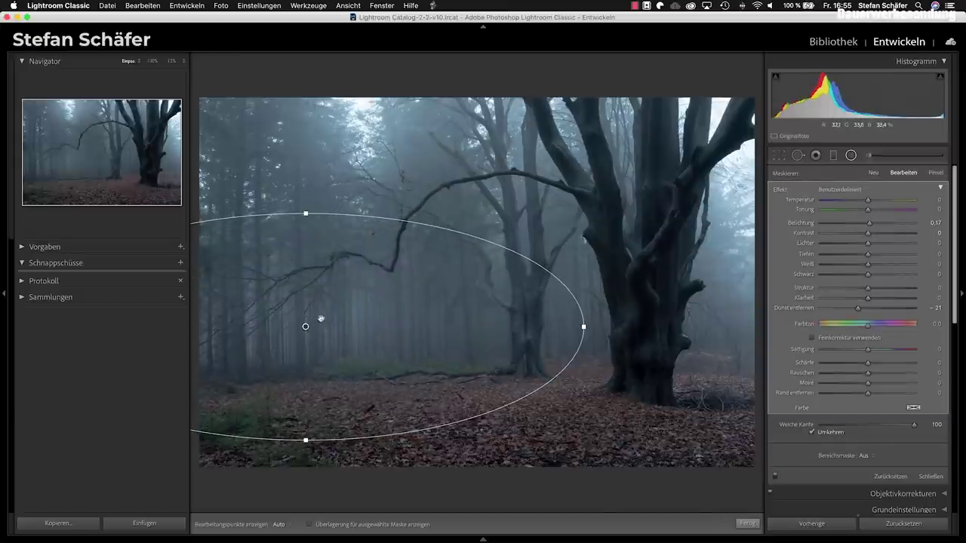
{"action": "left_click_drag", "start_coordinate": [308, 327], "coordinate": [310, 326]}
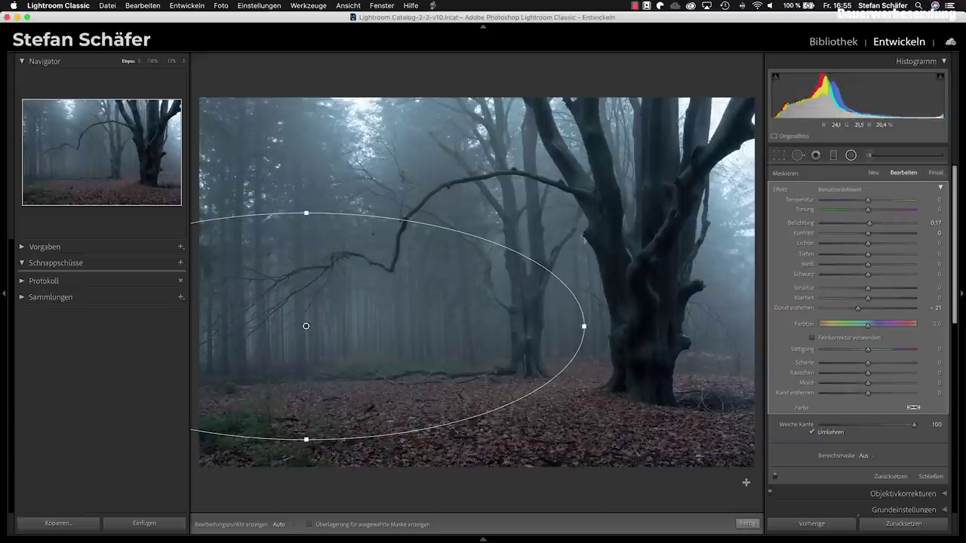
{"action": "key", "text": "d"}
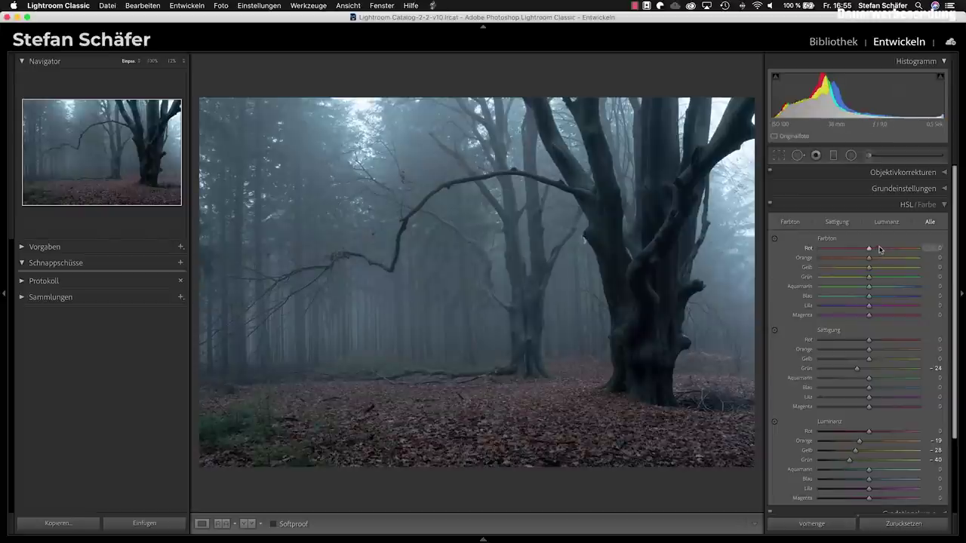
Step: Enable lens profile corrections in the Lens Corrections panel
{"action": "left_click", "coordinate": [898, 173]}
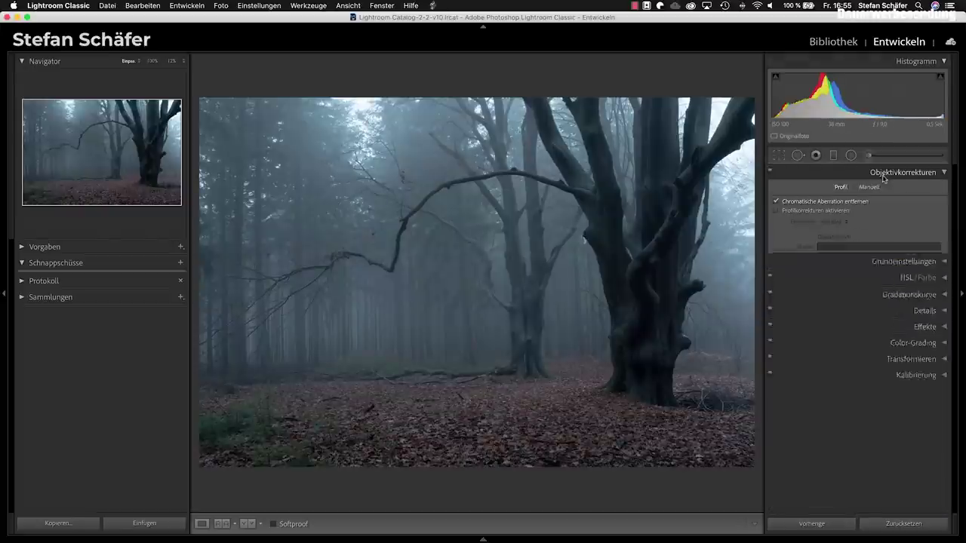
{"action": "left_click", "coordinate": [804, 214]}
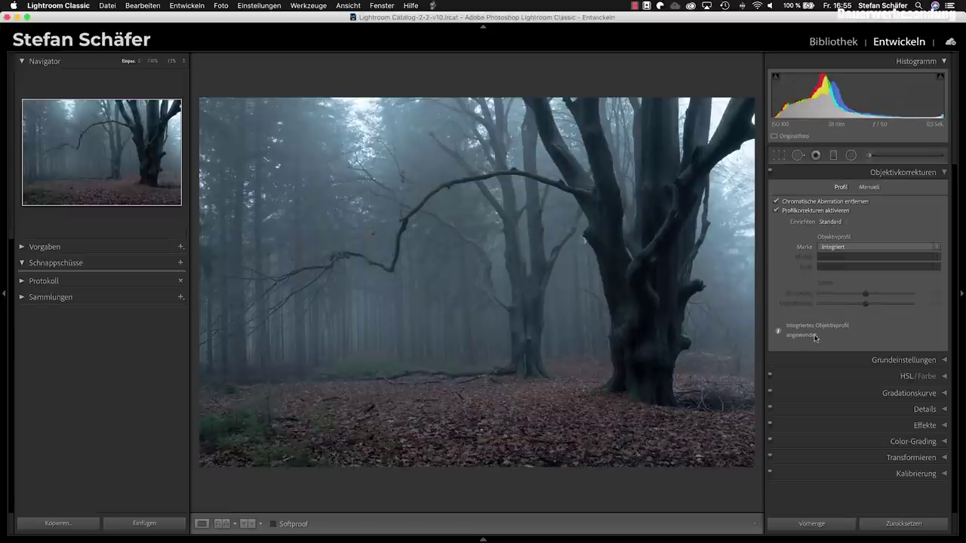
{"action": "left_click", "coordinate": [916, 425]}
Step: Set the Post-Crop Vignetting Amount to -10
{"action": "left_click_drag", "start_coordinate": [866, 291], "coordinate": [865, 291]}
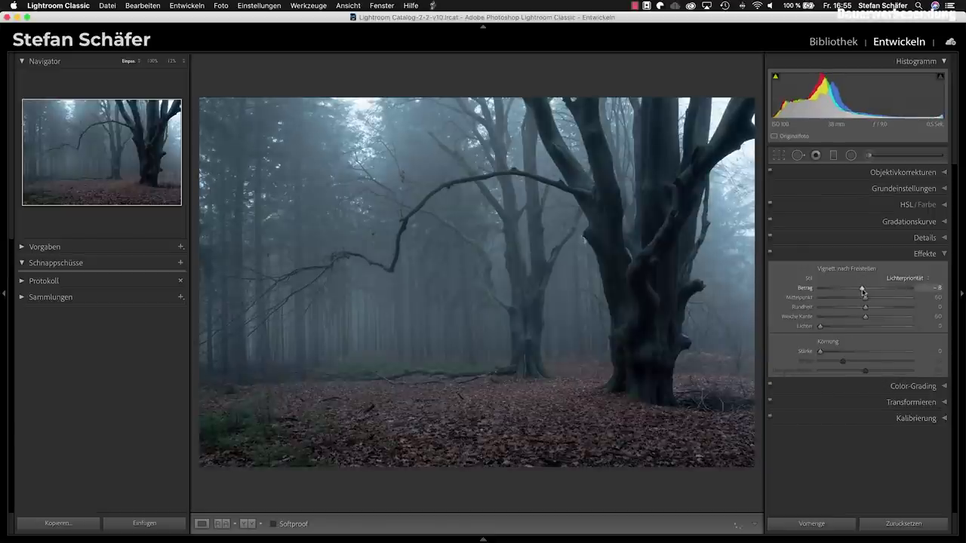
{"action": "left_click_drag", "start_coordinate": [862, 291], "coordinate": [860, 291]}
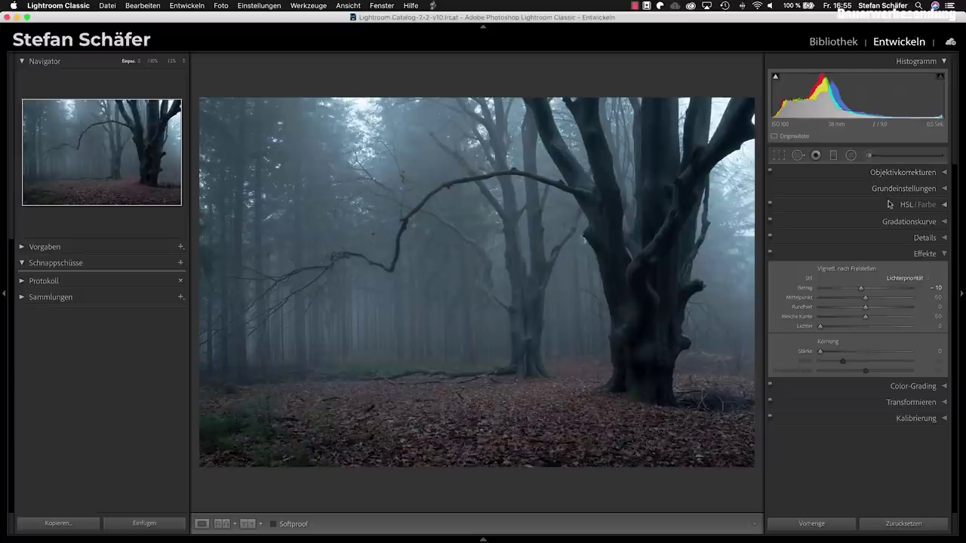
Step: Pull the top-left and top-right crop corners slightly inward and apply the crop
{"action": "left_click", "coordinate": [779, 156]}
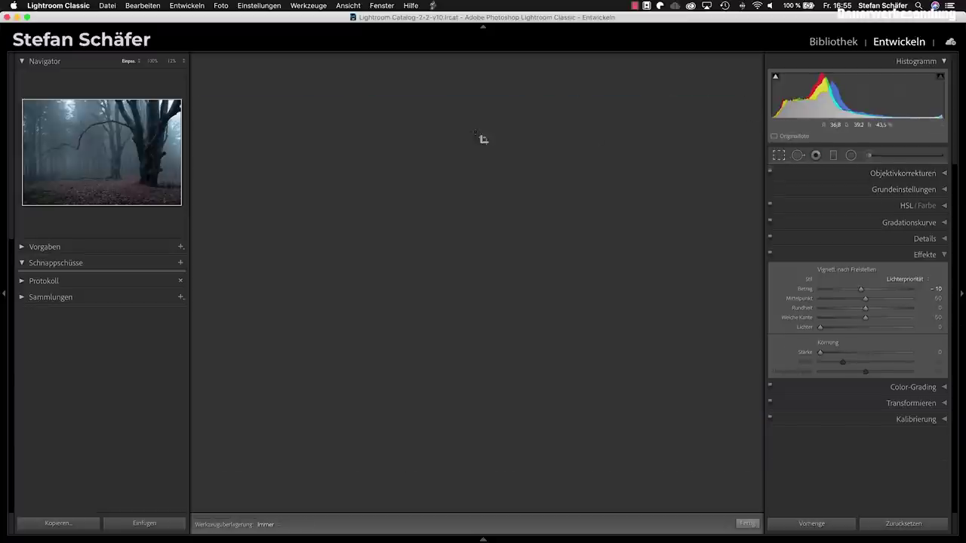
{"action": "left_click_drag", "start_coordinate": [203, 99], "coordinate": [209, 102]}
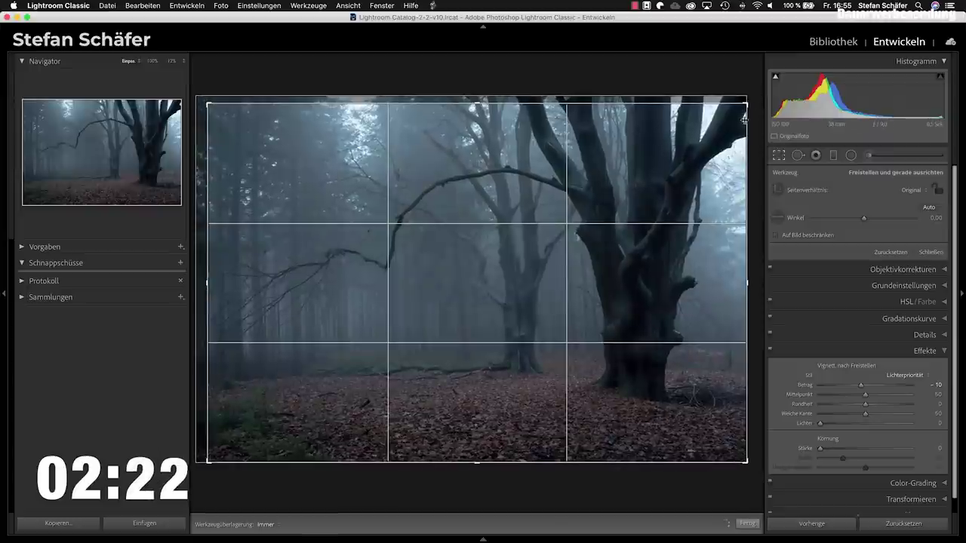
{"action": "left_click_drag", "start_coordinate": [746, 108], "coordinate": [741, 106]}
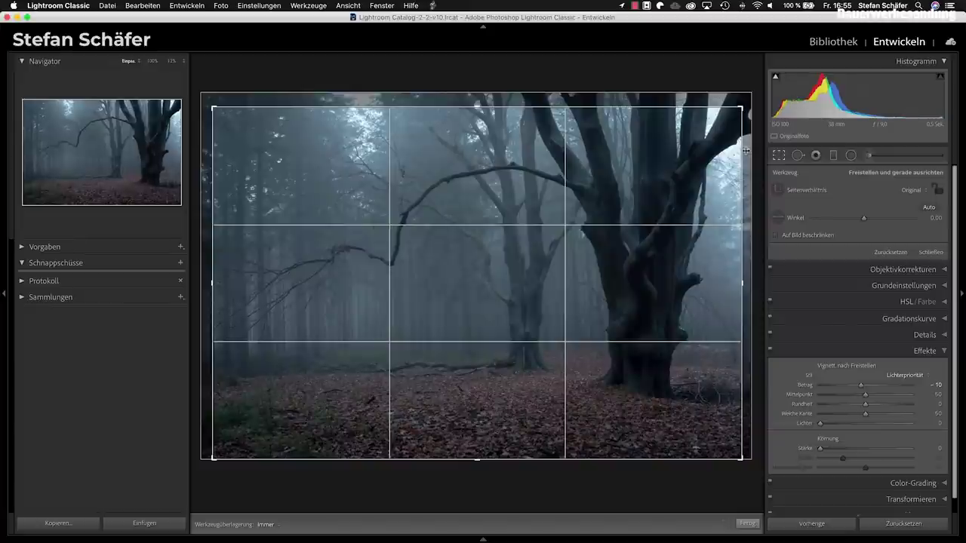
{"action": "key", "text": "d"}
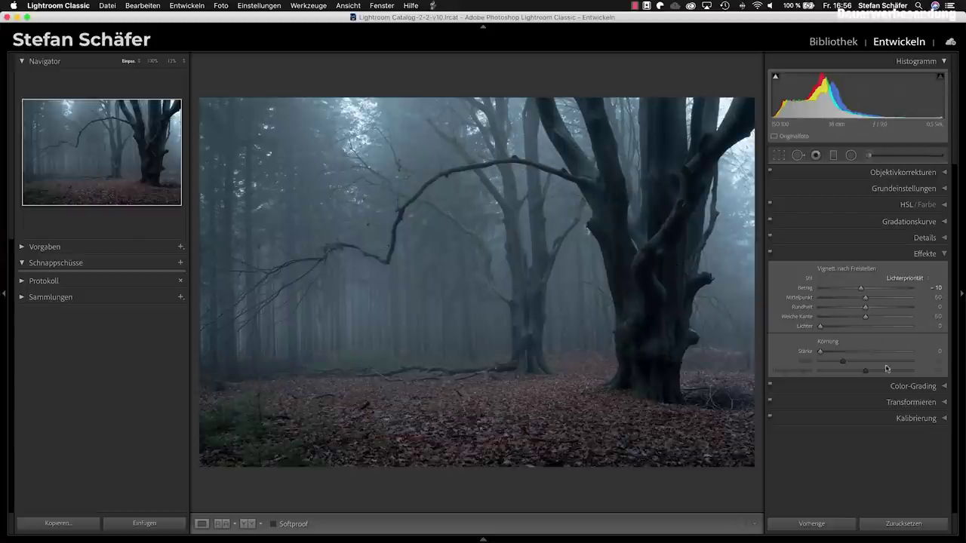
Step: In Color Grading, tint shadows toward blue (H 215, S 11) and midtones toward teal-green
{"action": "left_click", "coordinate": [902, 385]}
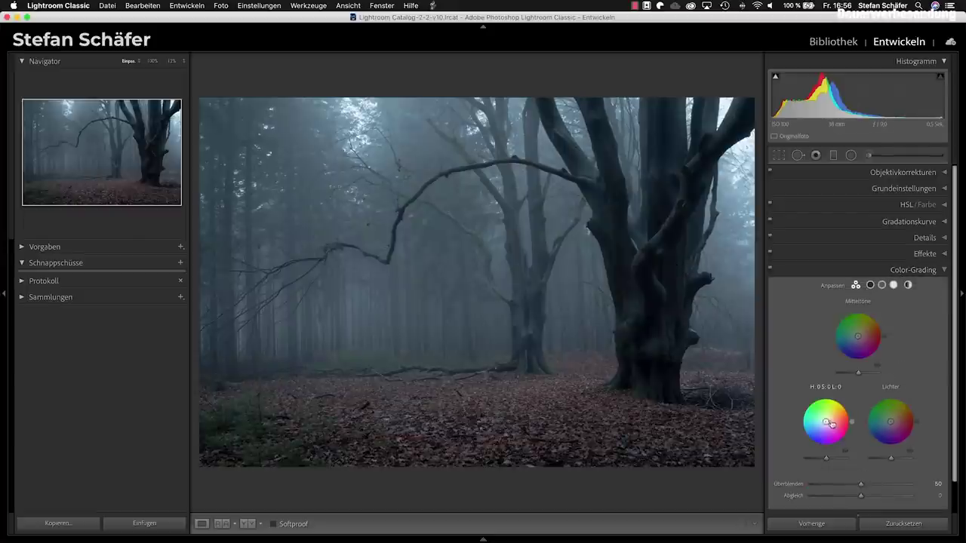
{"action": "left_click_drag", "start_coordinate": [825, 421], "coordinate": [823, 423]}
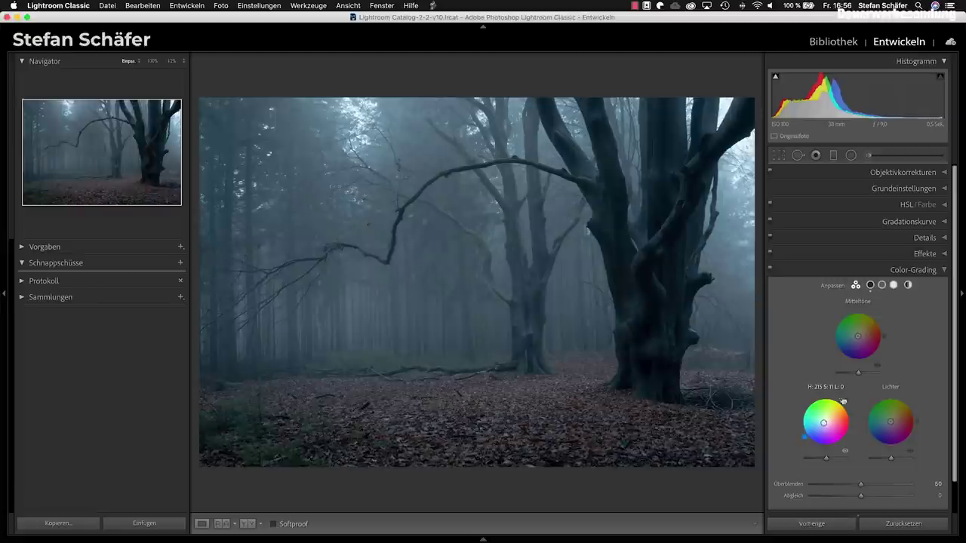
{"action": "left_click_drag", "start_coordinate": [857, 336], "coordinate": [857, 335]}
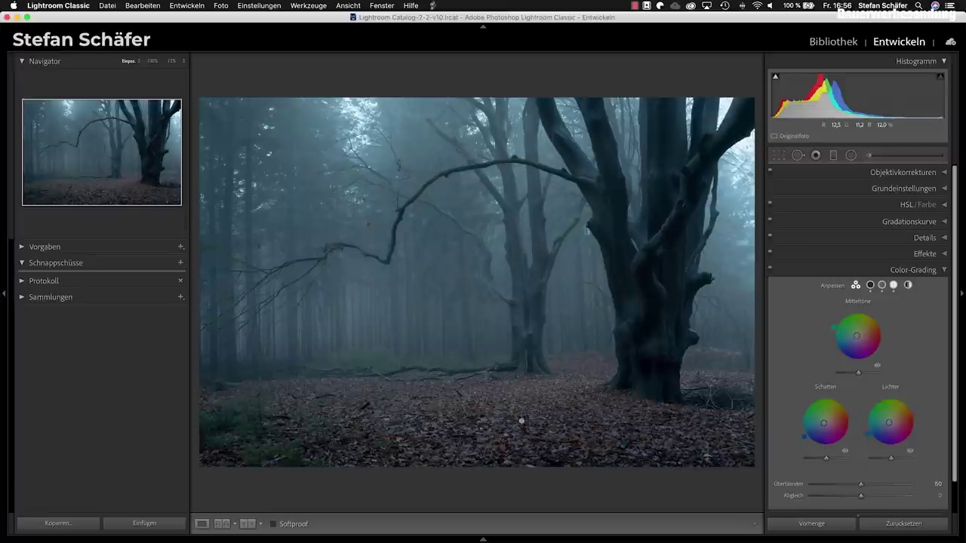
Step: Raise the Highlights slider to +16 in the Basic panel
{"action": "left_click", "coordinate": [901, 189]}
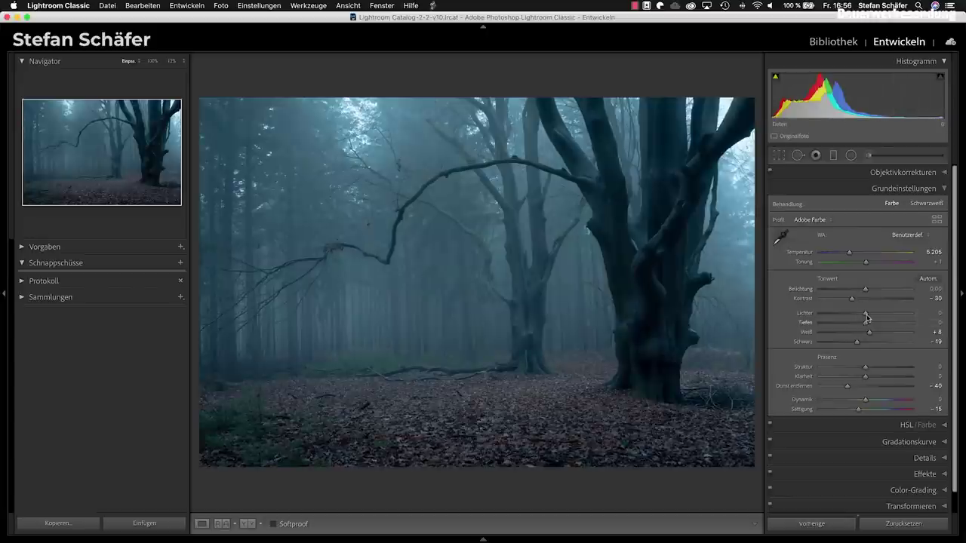
{"action": "left_click_drag", "start_coordinate": [867, 317], "coordinate": [873, 317]}
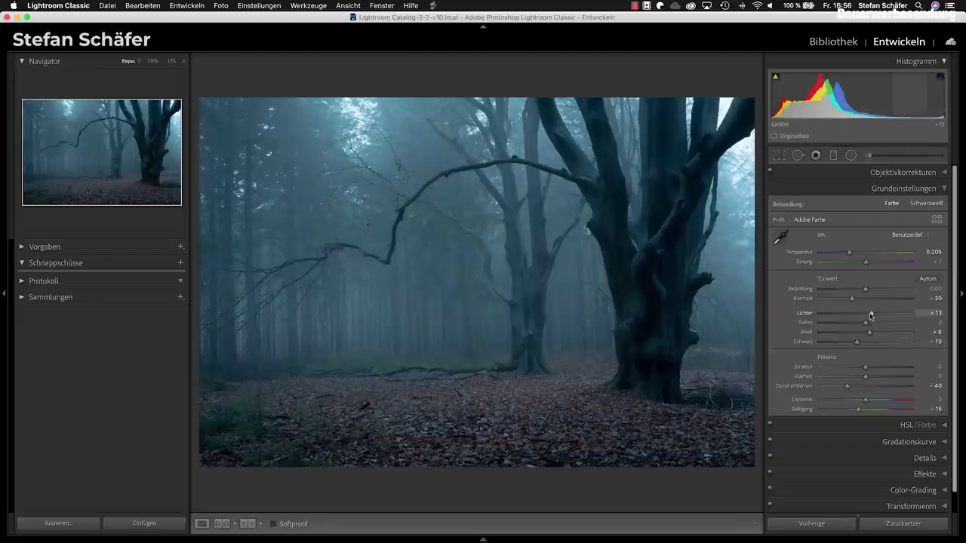
{"action": "left_click_drag", "start_coordinate": [871, 314], "coordinate": [875, 315]}
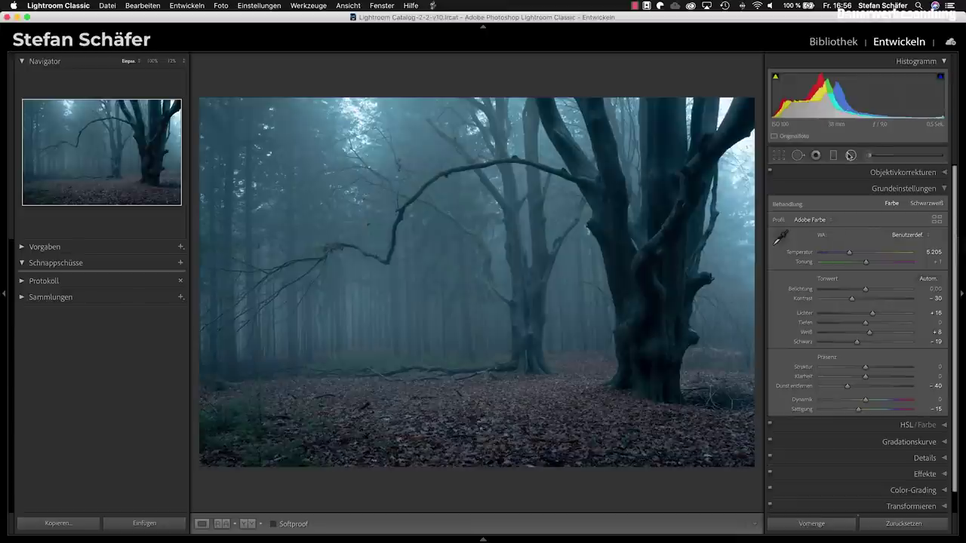
{"action": "left_click", "coordinate": [851, 155]}
Step: Place the radial ellipse on the left background with exposure 0.39 and dehaze -31, then finish
{"action": "left_click", "coordinate": [298, 320]}
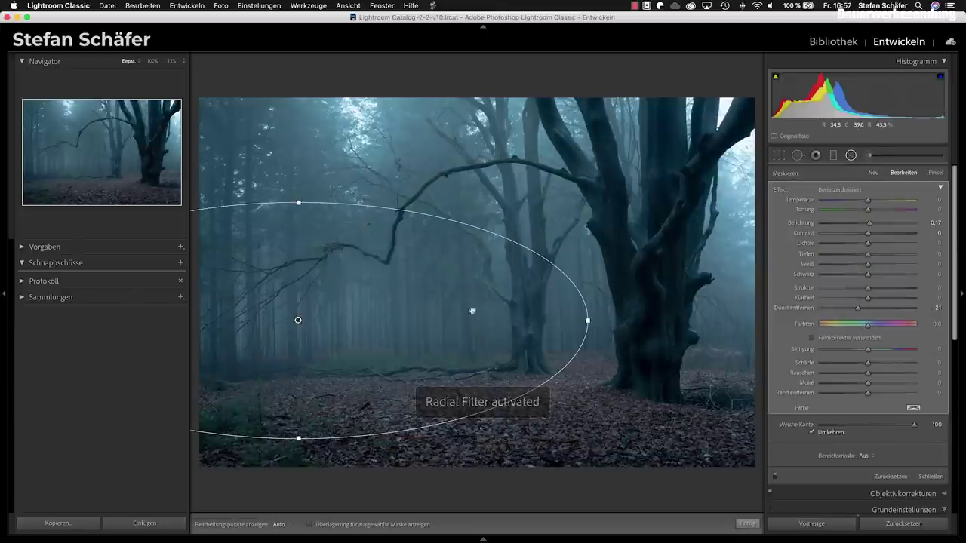
{"action": "left_click_drag", "start_coordinate": [871, 224], "coordinate": [874, 224]}
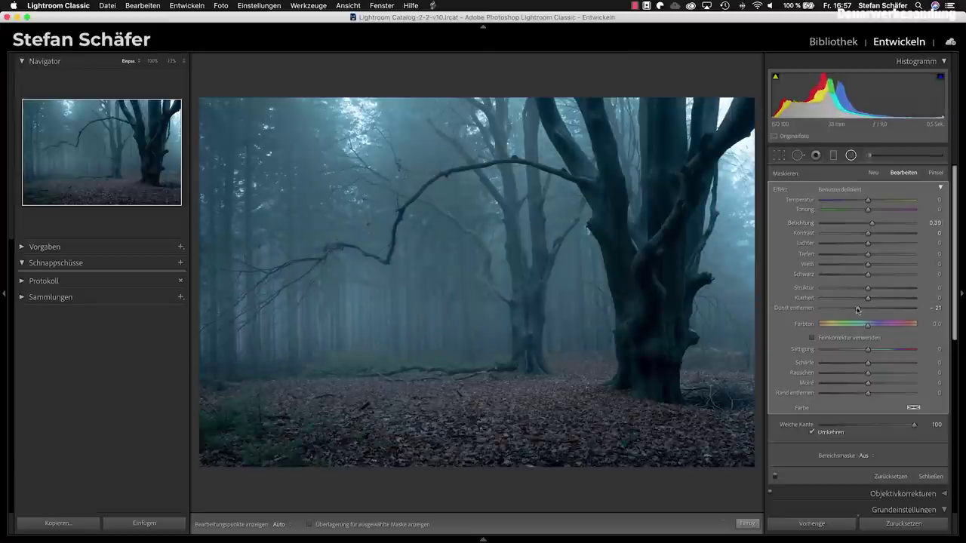
{"action": "left_click_drag", "start_coordinate": [853, 311], "coordinate": [851, 310]}
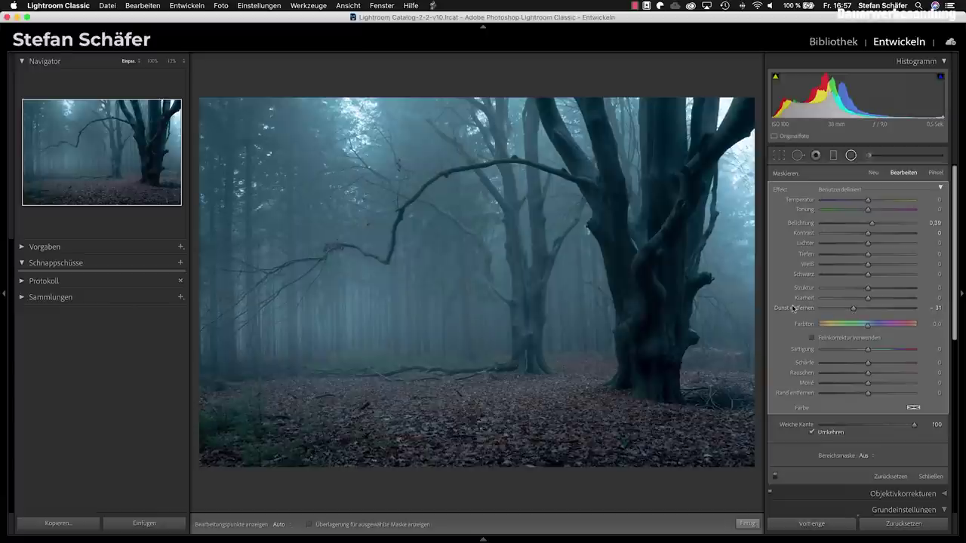
{"action": "left_click", "coordinate": [747, 523]}
Step: Paint an adjustment brush mask down the main tree trunk, with dehaze reset to 0
{"action": "key", "text": "k"}
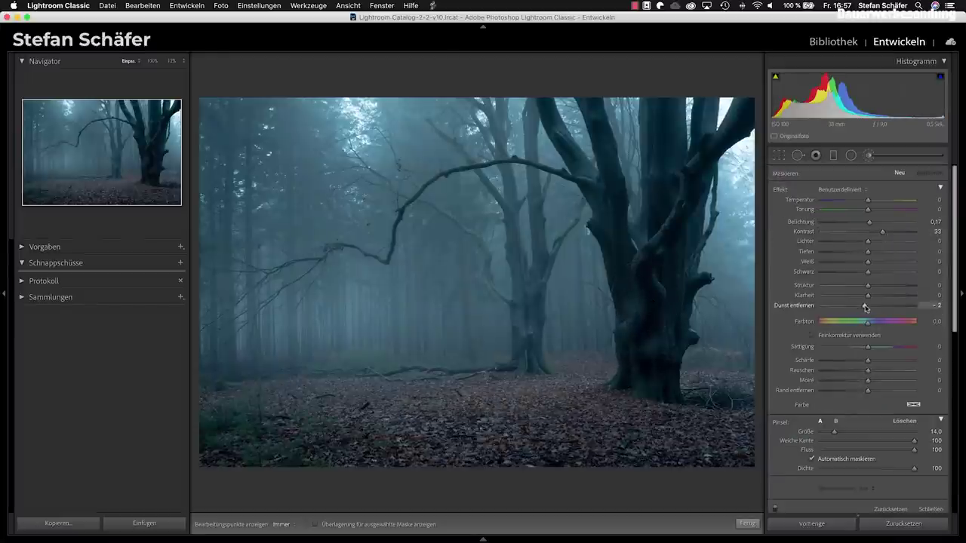
{"action": "left_click_drag", "start_coordinate": [868, 308], "coordinate": [868, 307]}
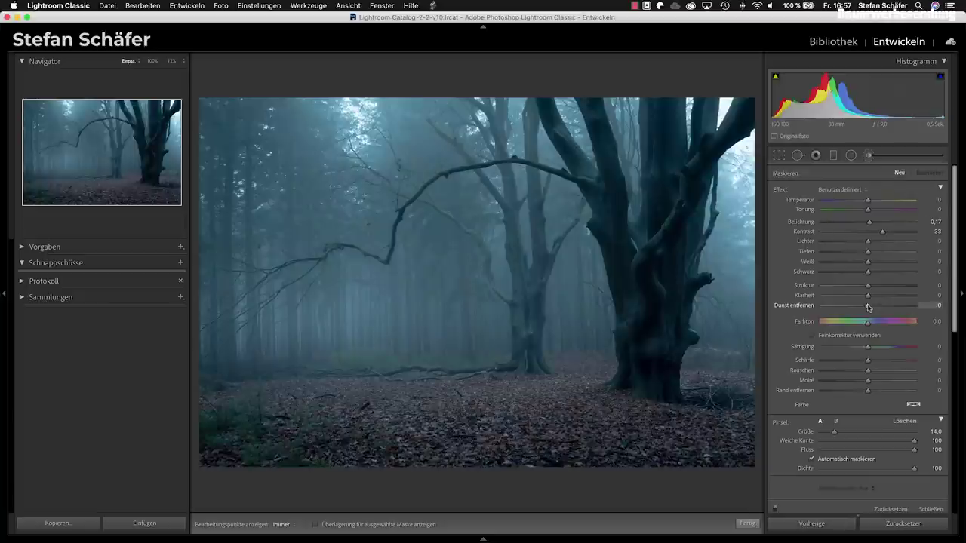
{"action": "left_click_drag", "start_coordinate": [649, 338], "coordinate": [709, 158]}
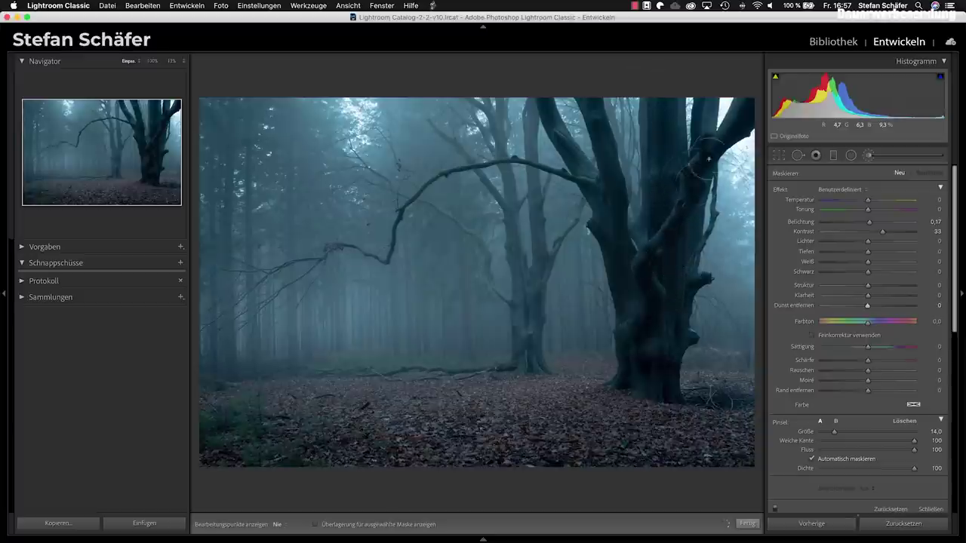
{"action": "mouse_move", "coordinate": [709, 158]}
{"action": "left_mouse_down"}
{"action": "mouse_move", "coordinate": [560, 140]}
{"action": "mouse_move", "coordinate": [655, 350]}
{"action": "mouse_move", "coordinate": [724, 400]}
{"action": "left_mouse_up"}
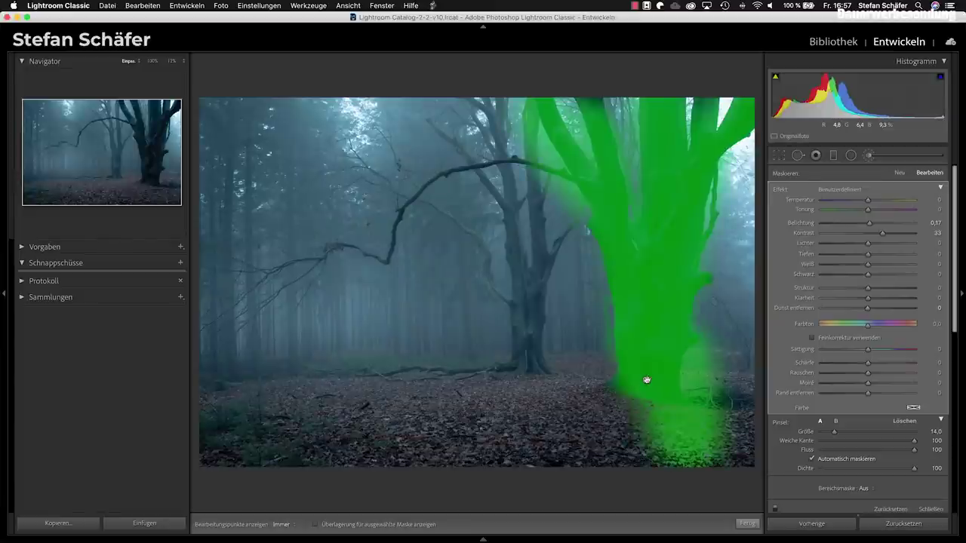
Step: Toggle the mask overlay and edit pins, then finish the contrast 52 tree brush edit
{"action": "key", "text": "h"}
{"action": "key", "text": "alt"}
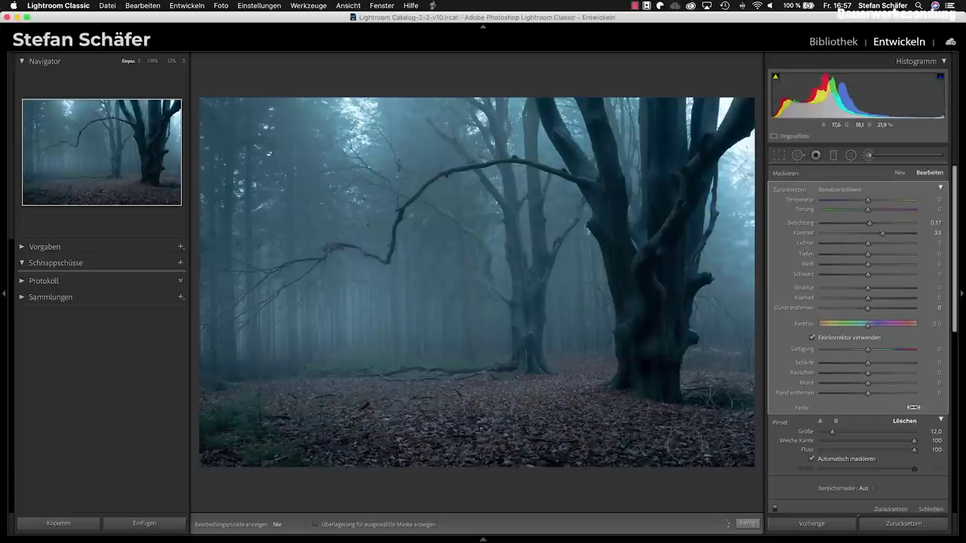
{"action": "key", "text": "h"}
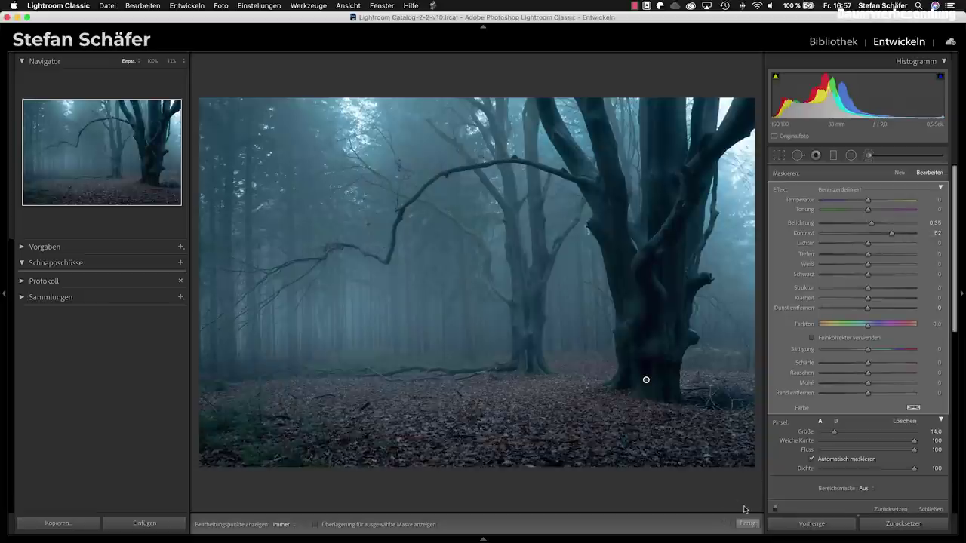
{"action": "left_click", "coordinate": [748, 523]}
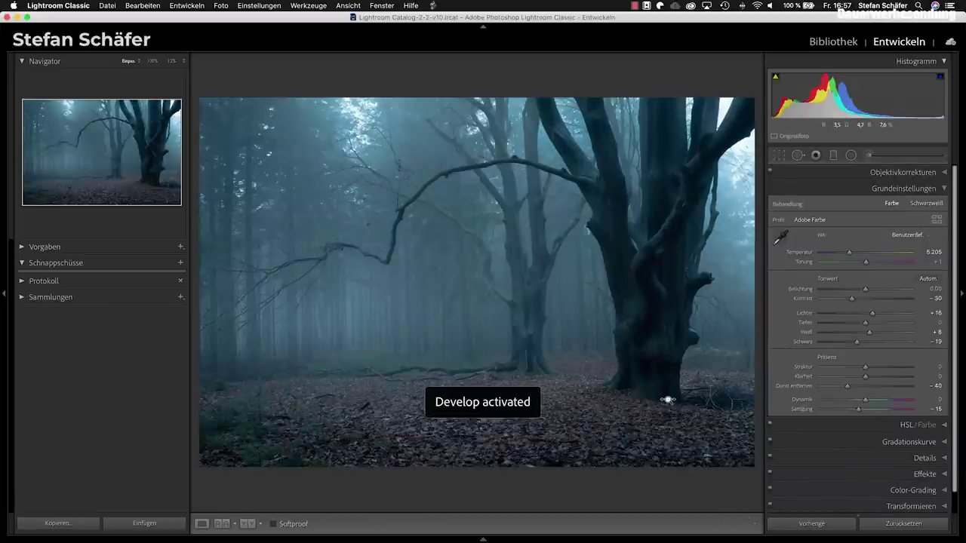
Step: Lower saturation to −21 and clarity to −15, checking the change against the original
{"action": "key", "text": "backslash"}
{"action": "key", "text": "backslash"}
{"action": "key", "text": "backslash"}
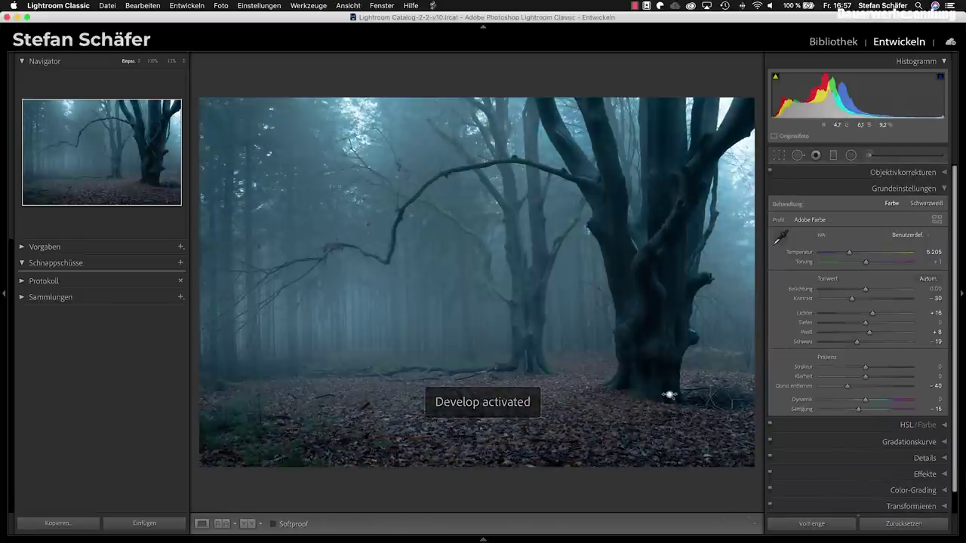
{"action": "key", "text": "backslash"}
{"action": "key", "text": "backslash"}
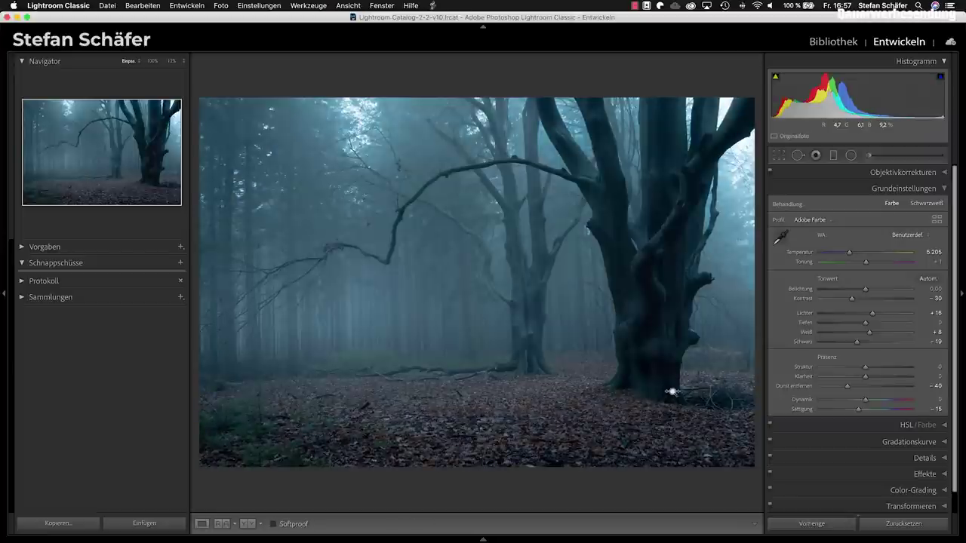
{"action": "left_click_drag", "start_coordinate": [859, 410], "coordinate": [856, 410]}
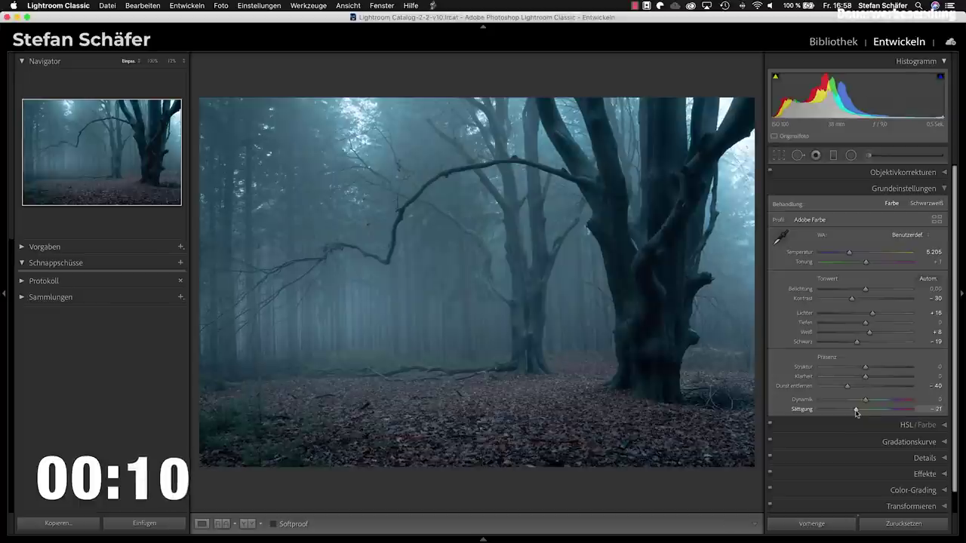
{"action": "mouse_move", "coordinate": [865, 377]}
{"action": "left_mouse_down"}
{"action": "mouse_move", "coordinate": [878, 378]}
{"action": "mouse_move", "coordinate": [845, 379]}
{"action": "mouse_move", "coordinate": [859, 379]}
{"action": "left_mouse_up"}
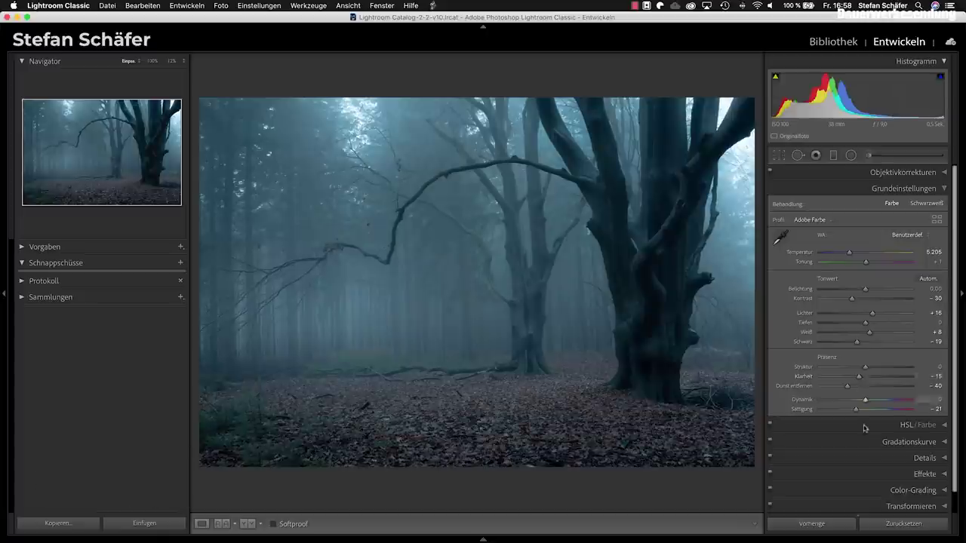
Step: Raise exposure to +0.30 after before/after comparisons, and expand the Tone Curve panel
{"action": "key", "text": "backslash"}
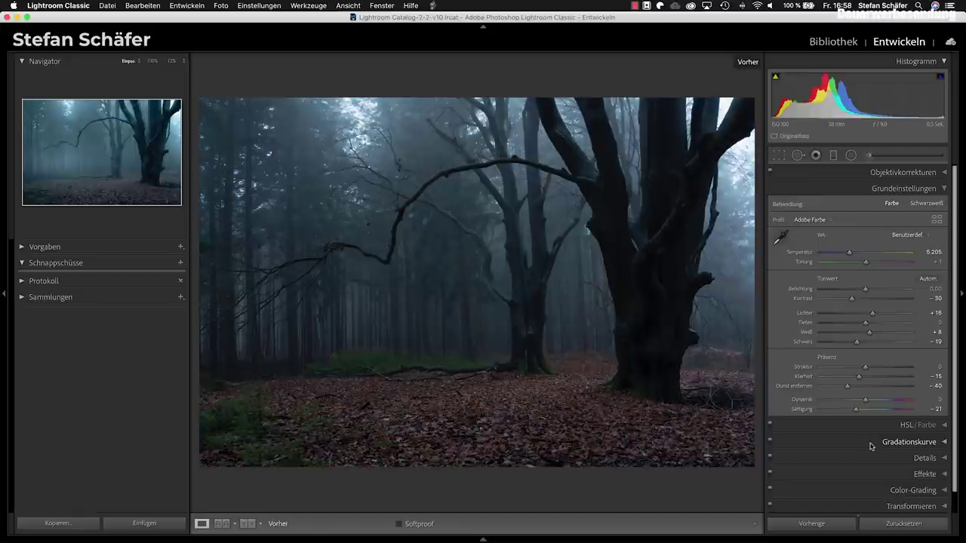
{"action": "key", "text": "backslash"}
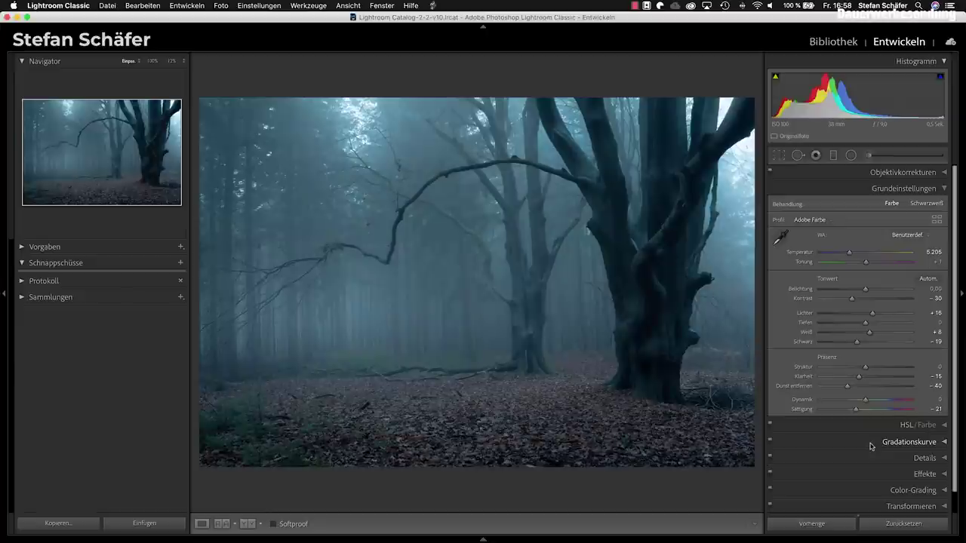
{"action": "key", "text": "backslash"}
{"action": "key", "text": "backslash"}
{"action": "key", "text": "backslash"}
{"action": "key", "text": "backslash"}
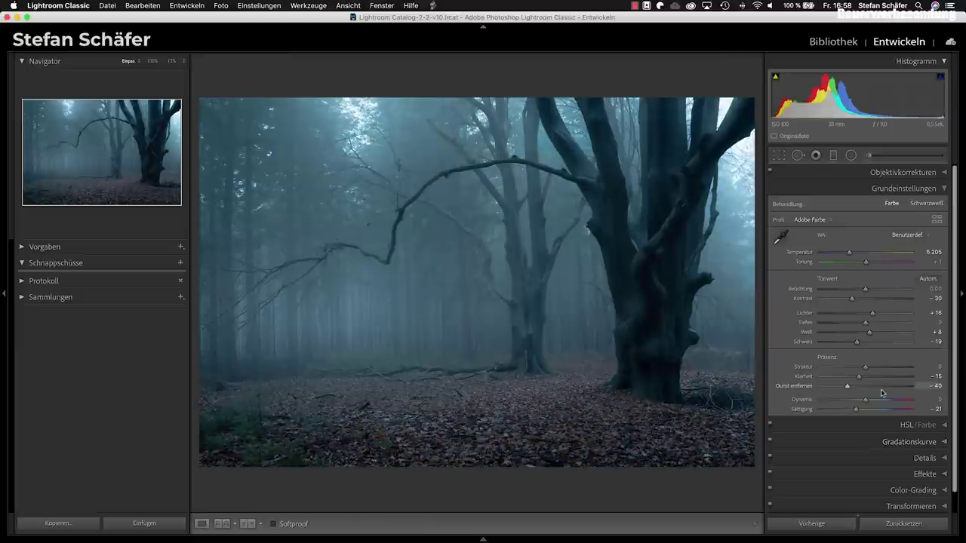
{"action": "left_click_drag", "start_coordinate": [865, 290], "coordinate": [871, 293]}
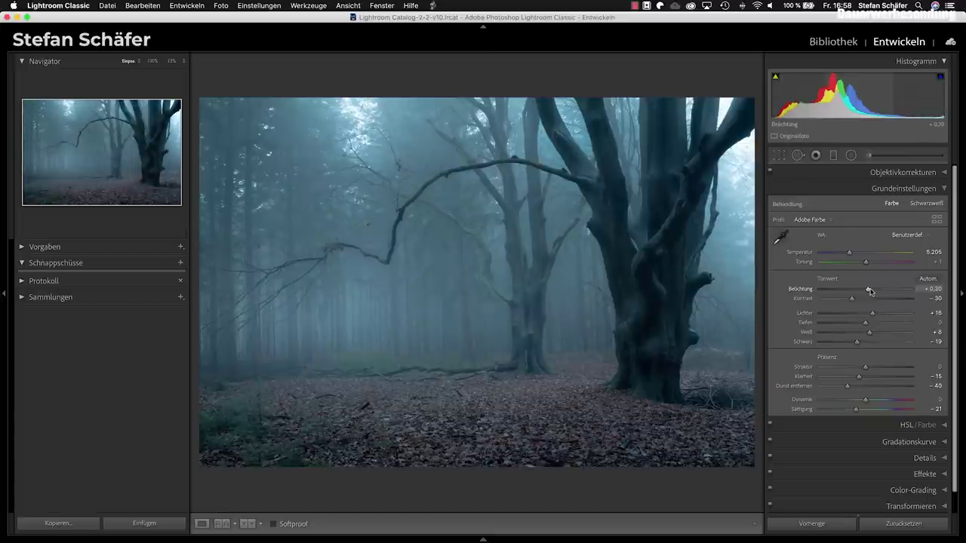
{"action": "key", "text": "backslash"}
{"action": "key", "text": "backslash"}
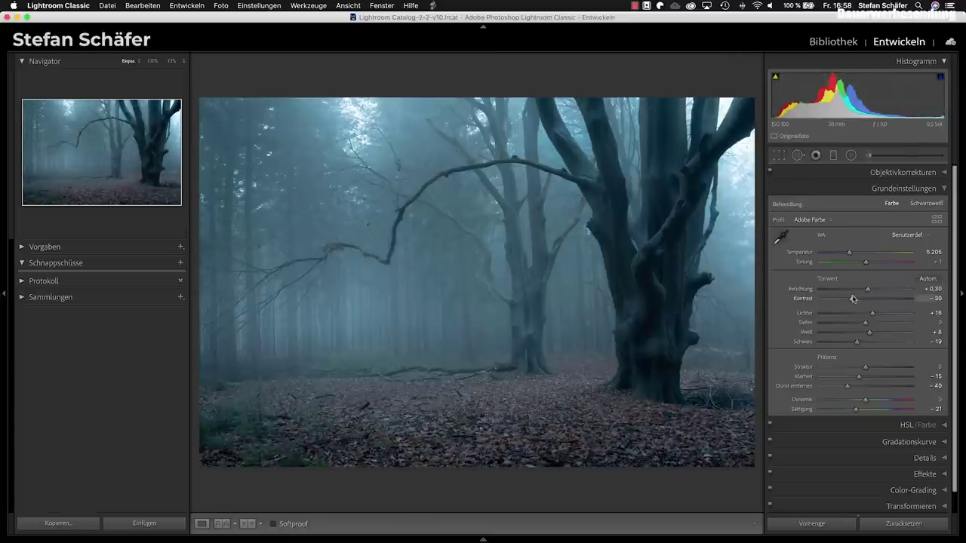
{"action": "key", "text": "backslash"}
{"action": "key", "text": "backslash"}
{"action": "key", "text": "backslash"}
{"action": "key", "text": "backslash"}
{"action": "key", "text": "backslash"}
{"action": "key", "text": "backslash"}
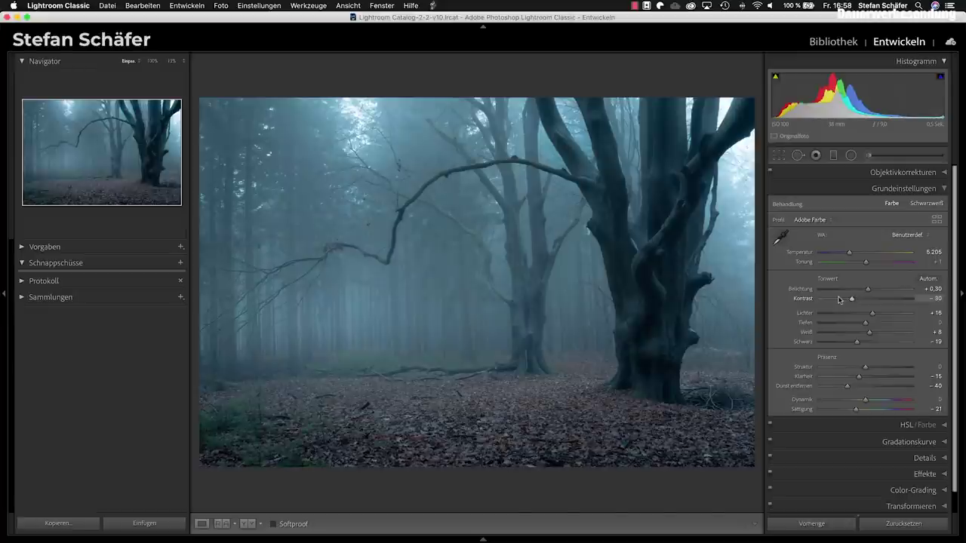
{"action": "left_click", "coordinate": [910, 441]}
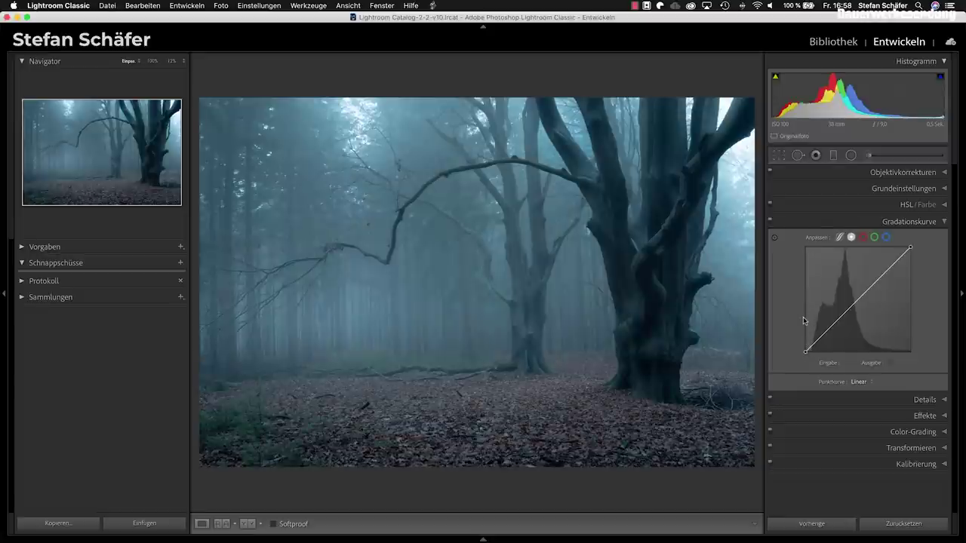
Step: Crop the left edge of the forest photo inward slightly and apply the crop
{"action": "left_click", "coordinate": [779, 155]}
{"action": "mouse_move", "coordinate": [210, 285]}
{"action": "left_mouse_down"}
{"action": "mouse_move", "coordinate": [311, 291]}
{"action": "mouse_move", "coordinate": [210, 299]}
{"action": "left_mouse_up"}
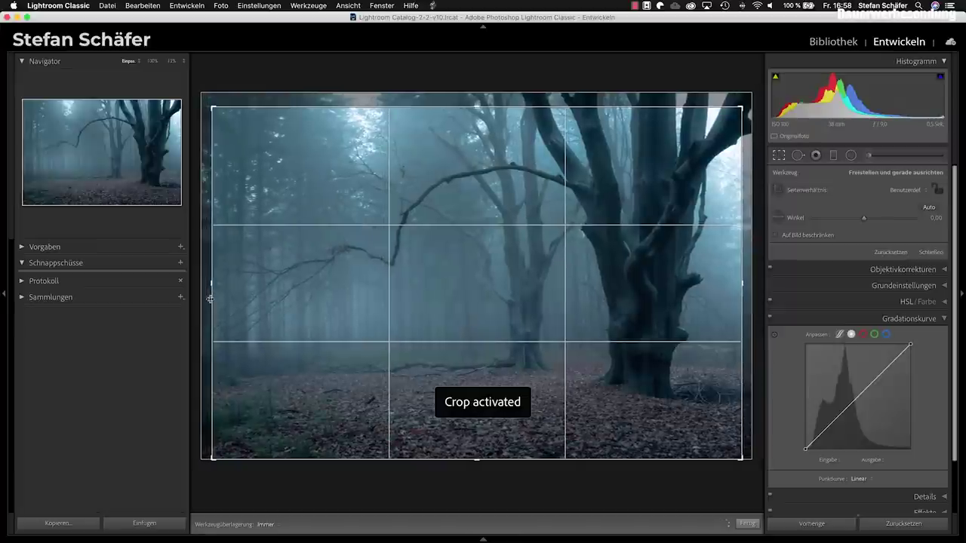
{"action": "key", "text": "d"}
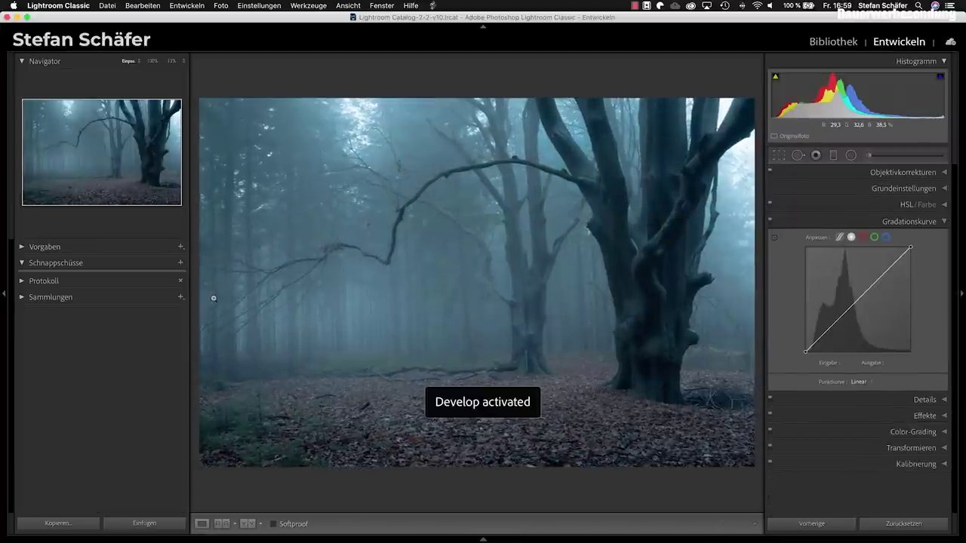